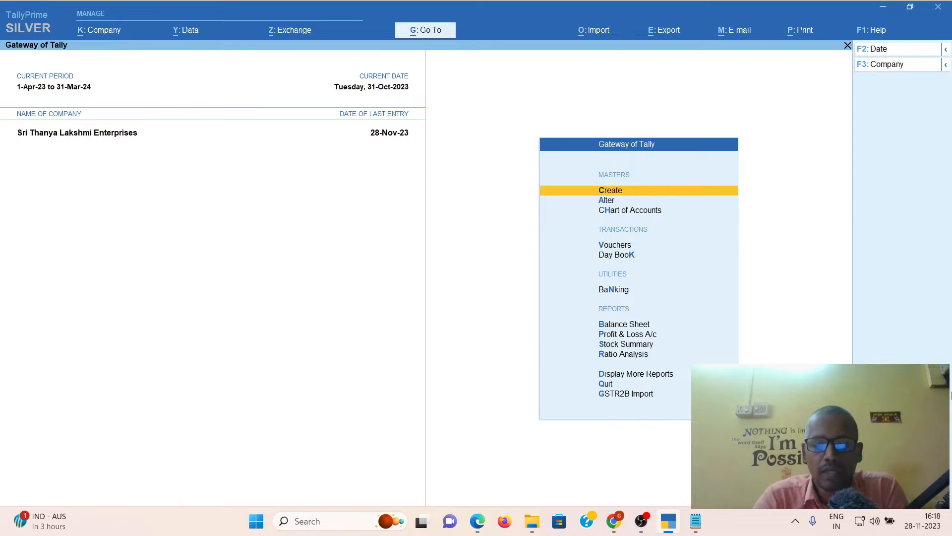
Step: Open the $ currency master for alteration from the list of currencies
{"action": "key", "text": "Down"}
{"action": "key", "text": "Return"}
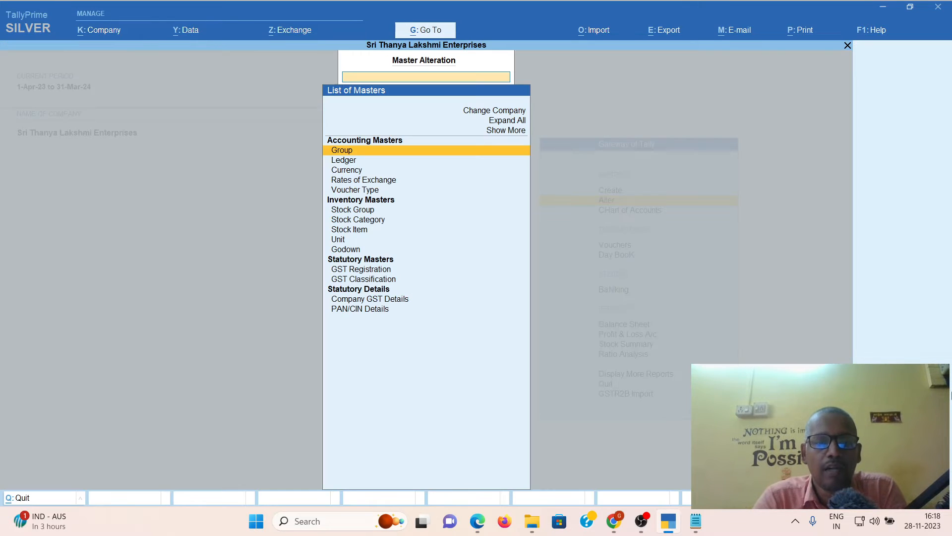
{"action": "key", "text": "Down"}
{"action": "key", "text": "Down"}
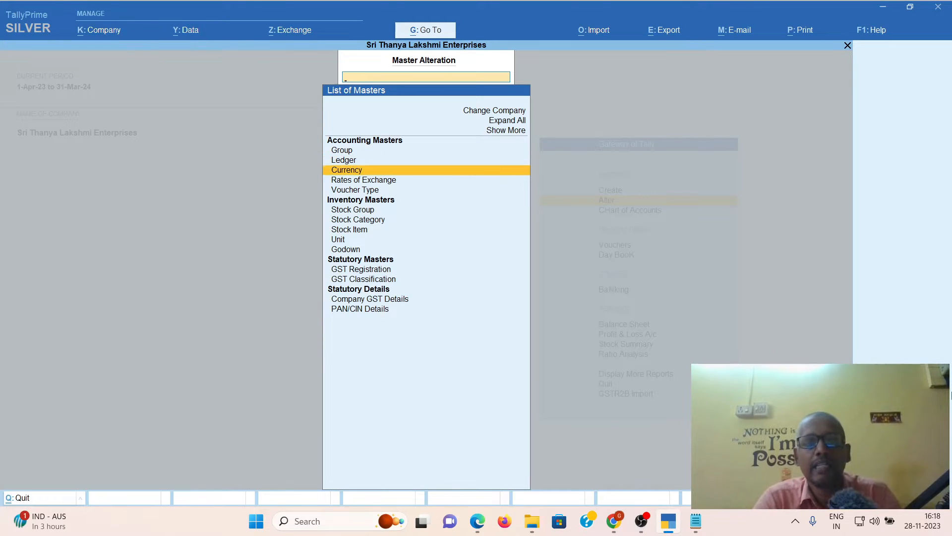
{"action": "key", "text": "Return"}
{"action": "key", "text": "Down"}
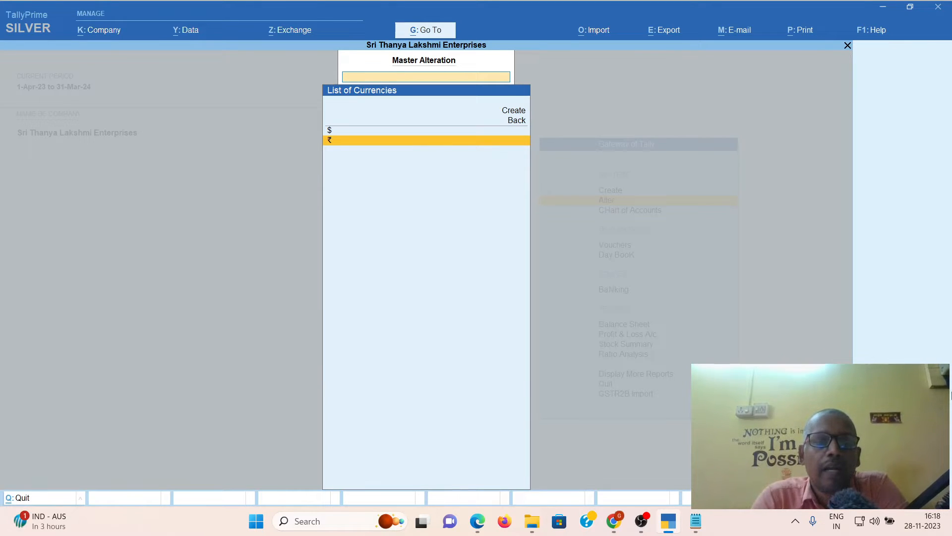
{"action": "key", "text": "Up"}
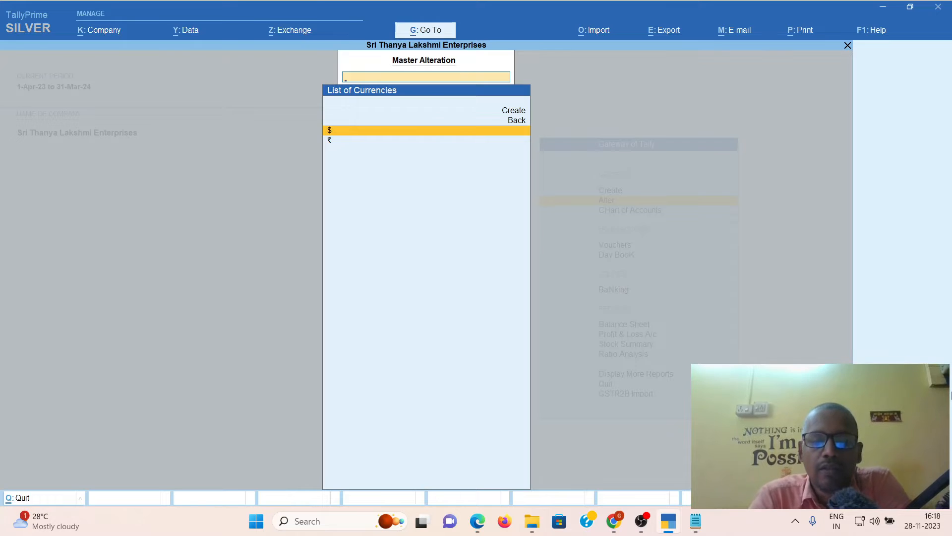
{"action": "key", "text": "Return"}
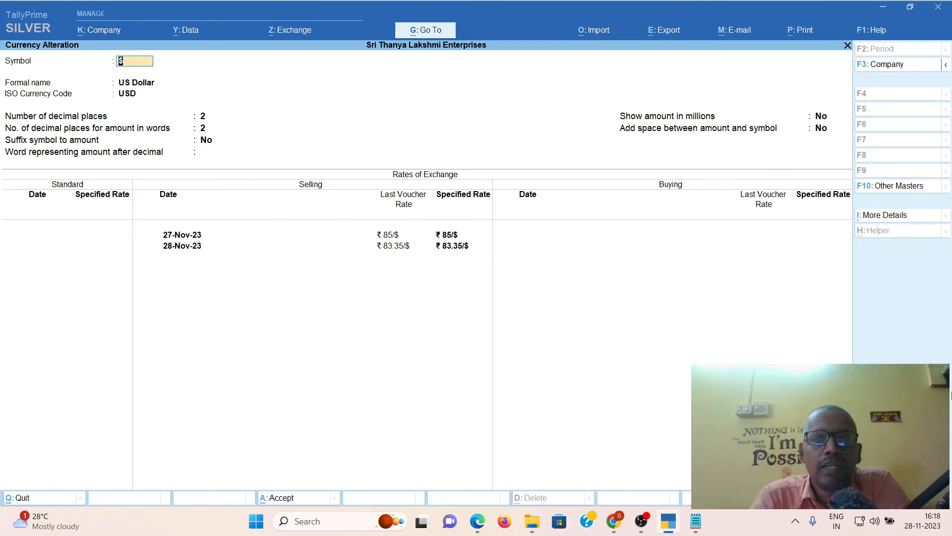
Step: Go through the US Dollar's settings and its dated selling rates of exchange, and leave the currency without saving
{"action": "key", "text": "Return"}
{"action": "key", "text": "Return"}
{"action": "key", "text": "Return"}
{"action": "key", "text": "Return"}
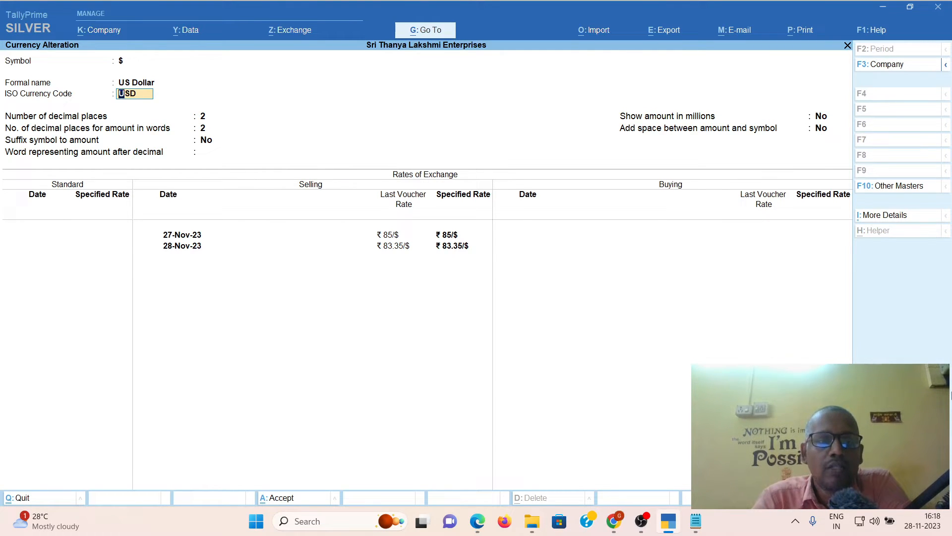
{"action": "key", "text": "Return"}
{"action": "key", "text": "Return"}
{"action": "key", "text": "Return"}
{"action": "key", "text": "Return"}
{"action": "key", "text": "Return"}
{"action": "key", "text": "Return"}
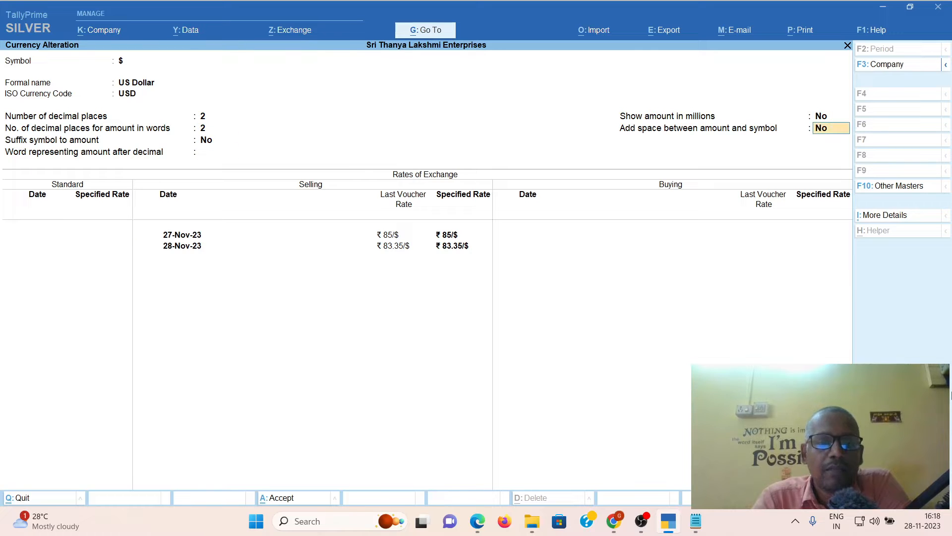
{"action": "key", "text": "Return"}
{"action": "key", "text": "Return"}
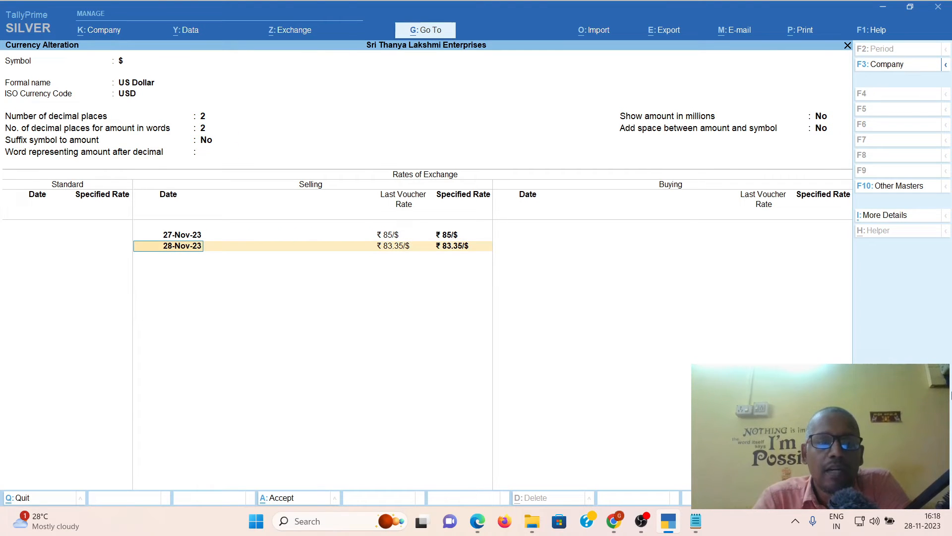
{"action": "key", "text": "Return"}
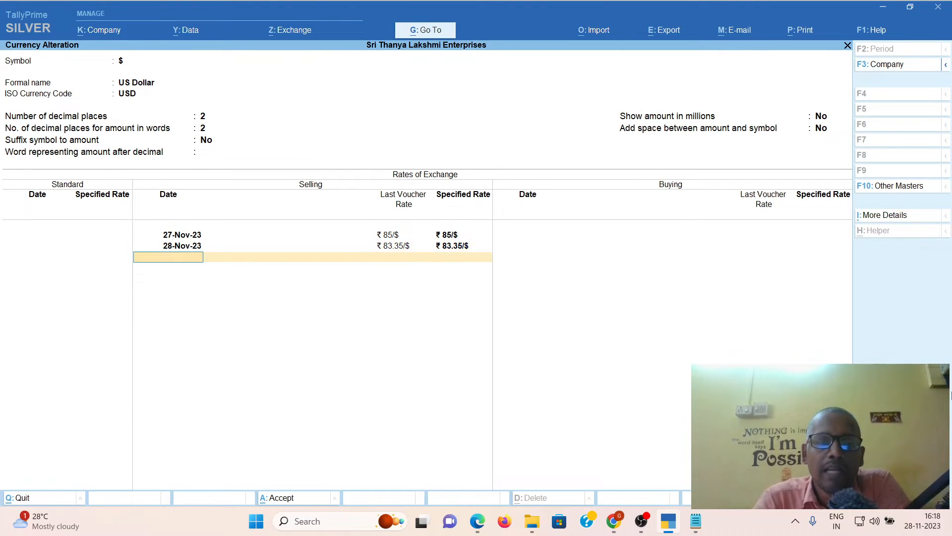
{"action": "key", "text": "BackSpace"}
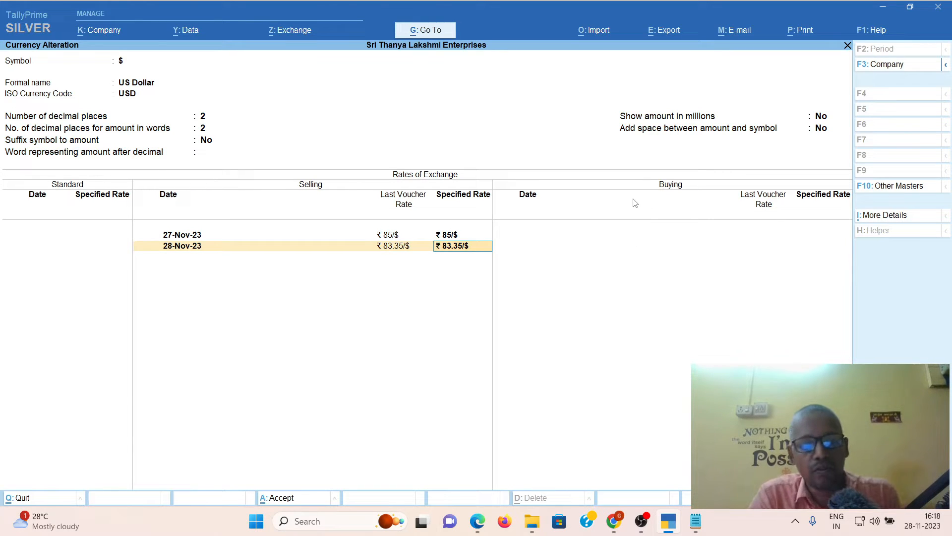
{"action": "key", "text": "BackSpace"}
{"action": "key", "text": "Escape"}
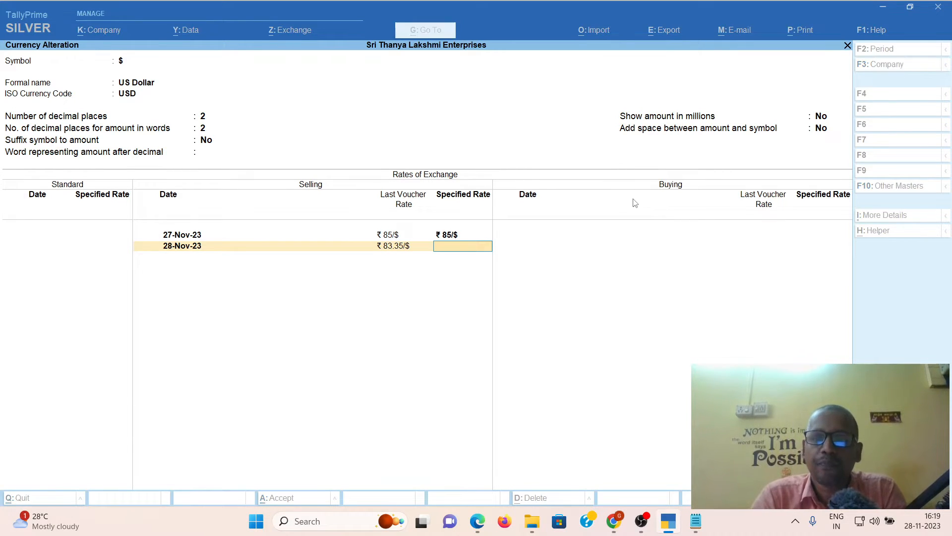
{"action": "key", "text": "y"}
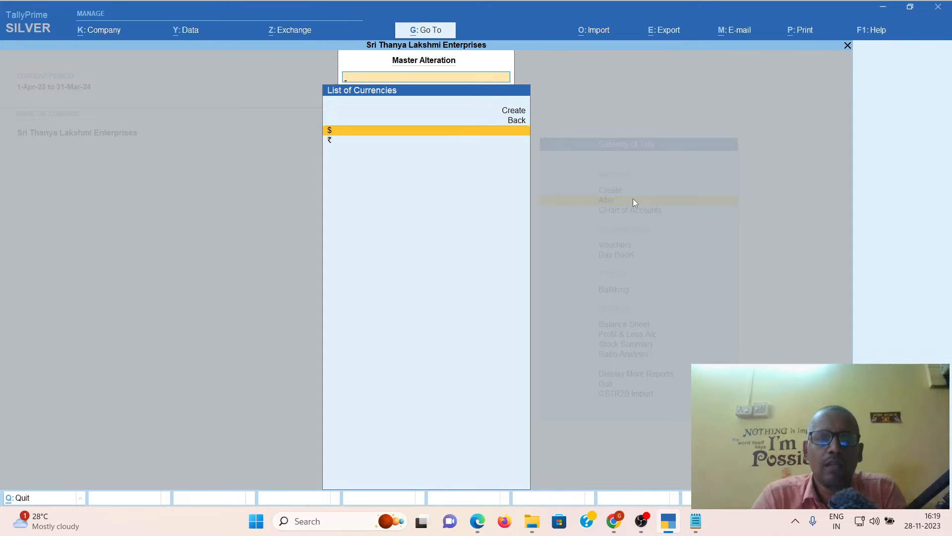
Step: Start a new currency, and copy the £ symbol from the pound symbol search results in the Edge browser
{"action": "key", "text": "Up"}
{"action": "key", "text": "Up"}
{"action": "key", "text": "Return"}
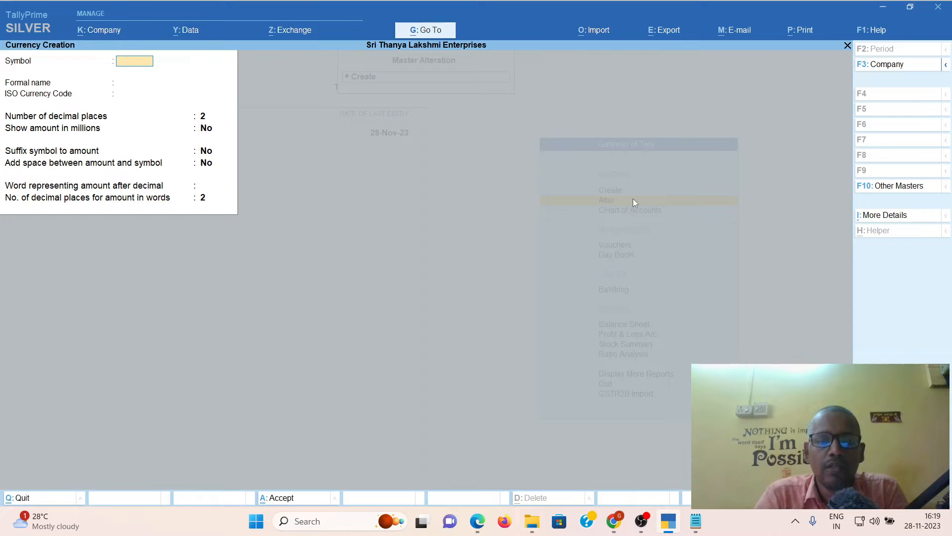
{"action": "left_click", "coordinate": [478, 520]}
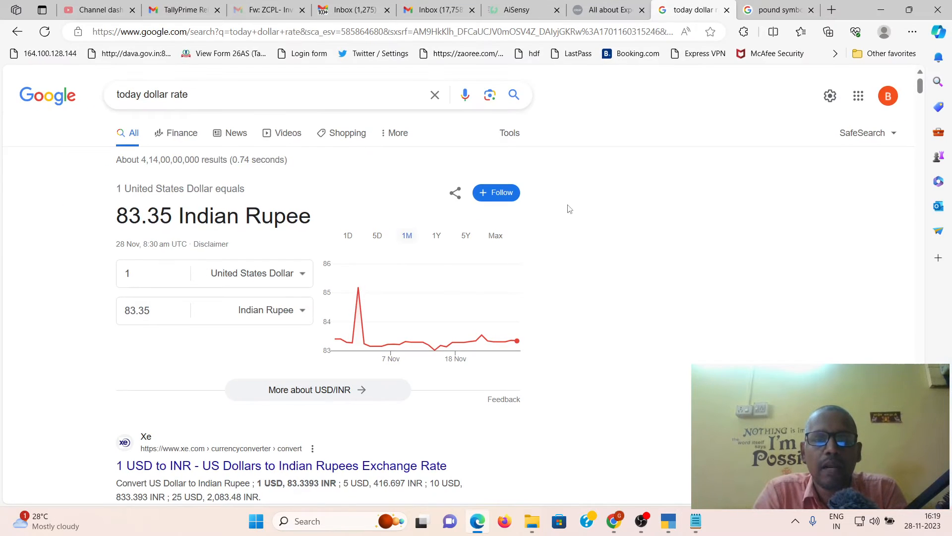
{"action": "left_click", "coordinate": [779, 10]}
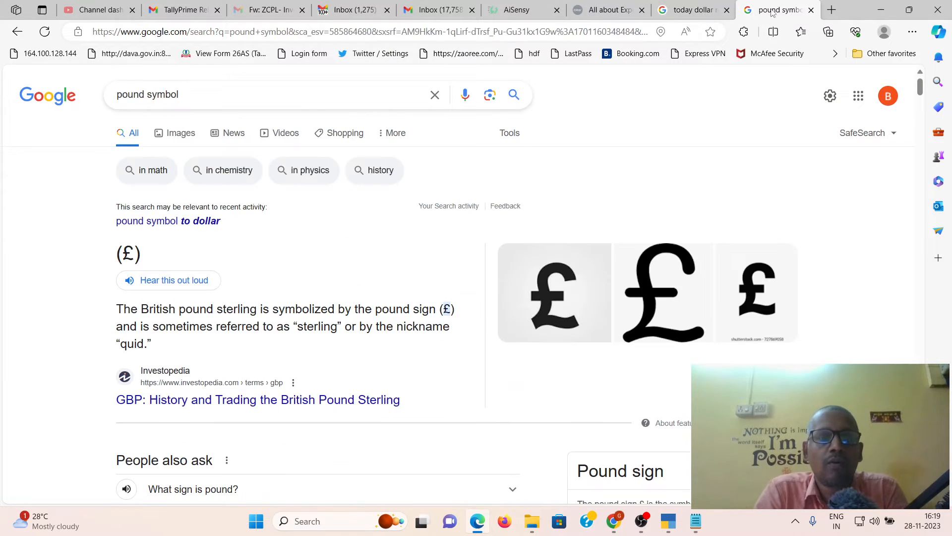
{"action": "left_click_drag", "start_coordinate": [123, 253], "coordinate": [132, 254]}
{"action": "right_click", "coordinate": [118, 252]}
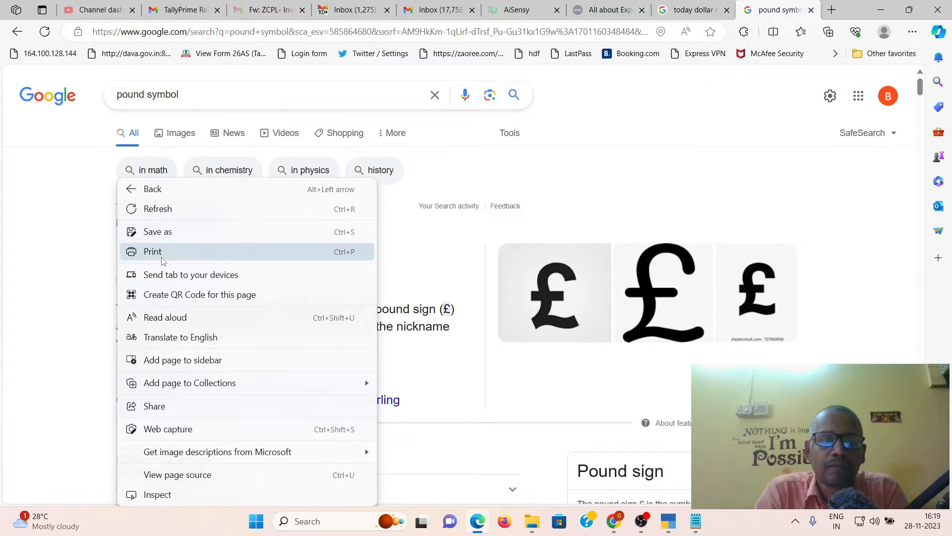
{"action": "key", "text": "Escape"}
{"action": "left_click_drag", "start_coordinate": [123, 254], "coordinate": [132, 256]}
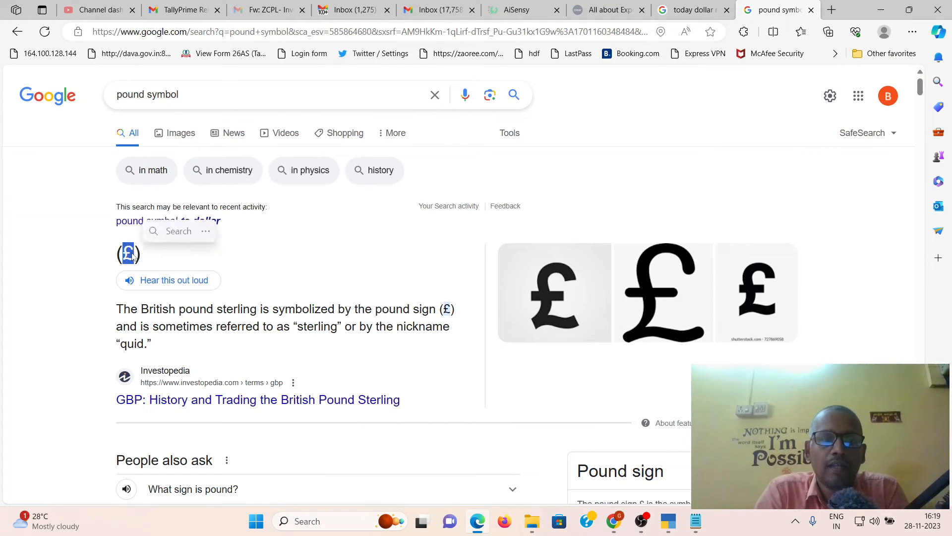
{"action": "right_click", "coordinate": [133, 256]}
{"action": "left_click", "coordinate": [169, 266]}
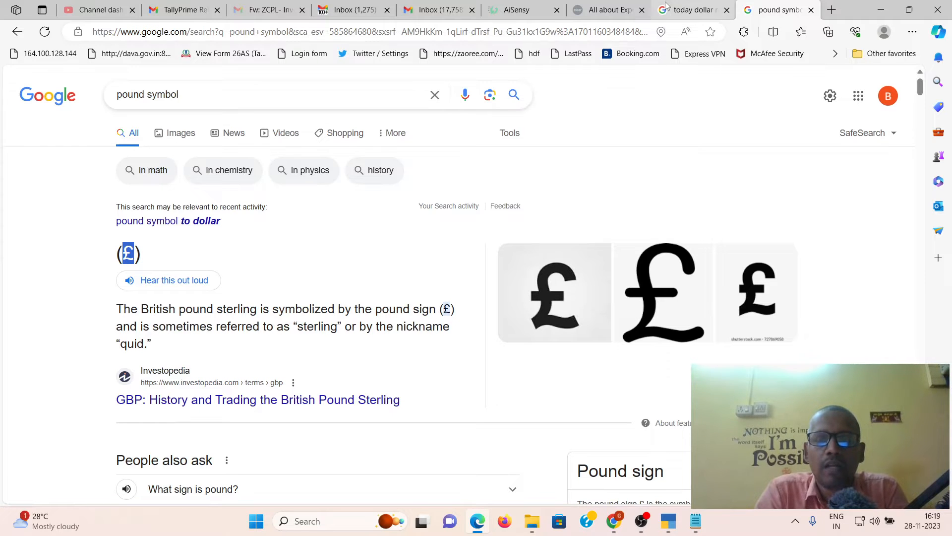
Step: Switch back to TallyPrime and create a currency with the symbol £ and the formal name British Pound, picked from the currency helper list
{"action": "left_click", "coordinate": [669, 521]}
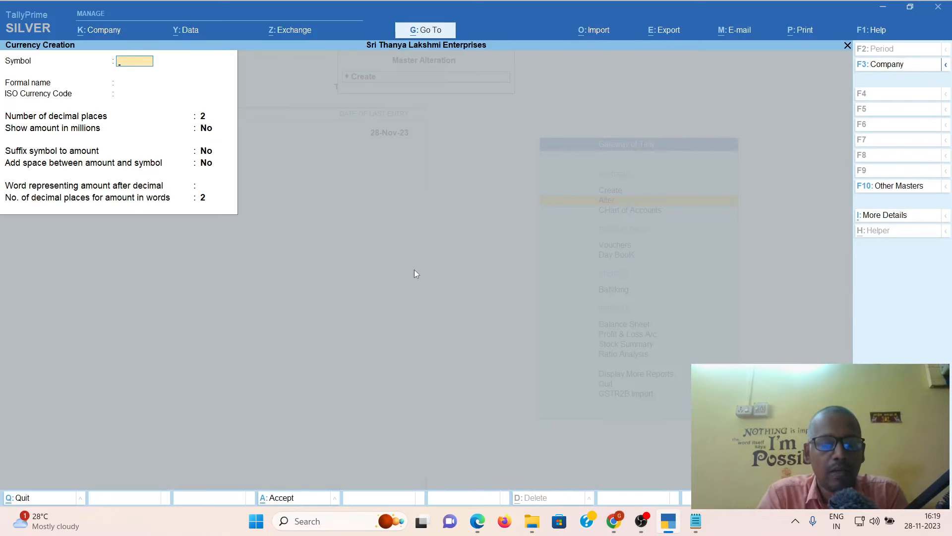
{"action": "key", "text": "ctrl+v"}
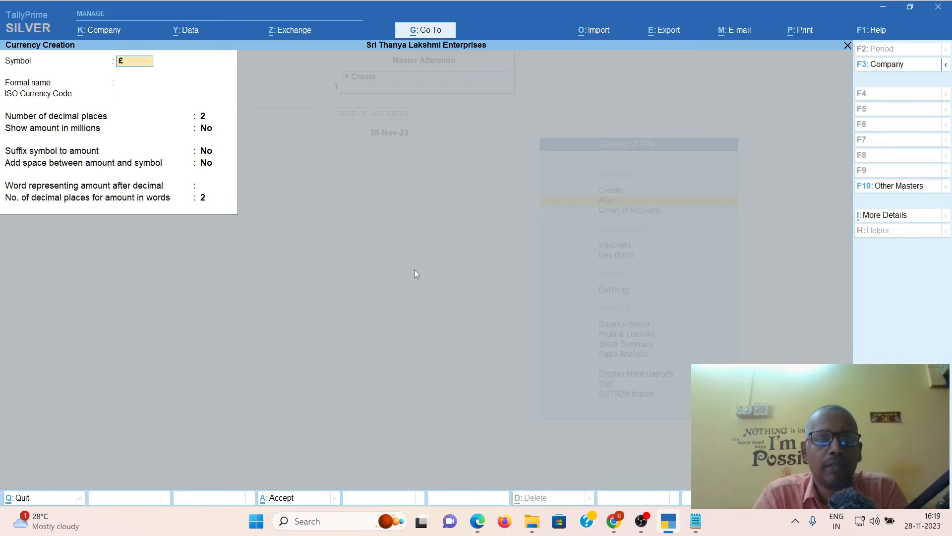
{"action": "key", "text": "Return"}
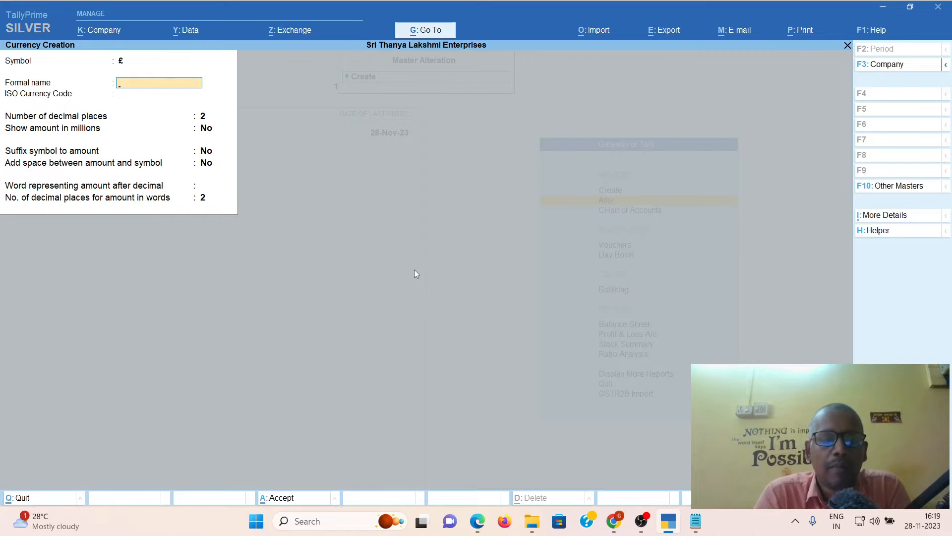
{"action": "key", "text": "ctrl"}
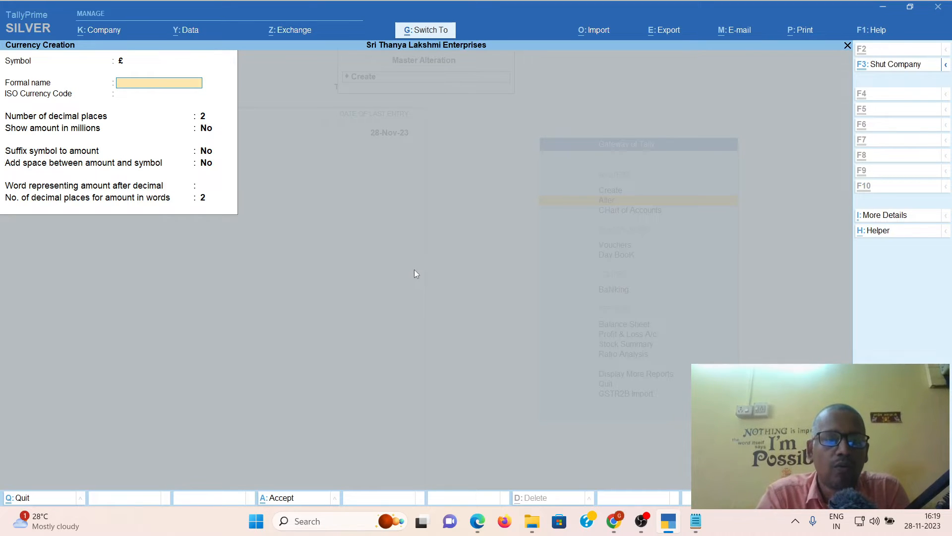
{"action": "key", "text": "alt+h"}
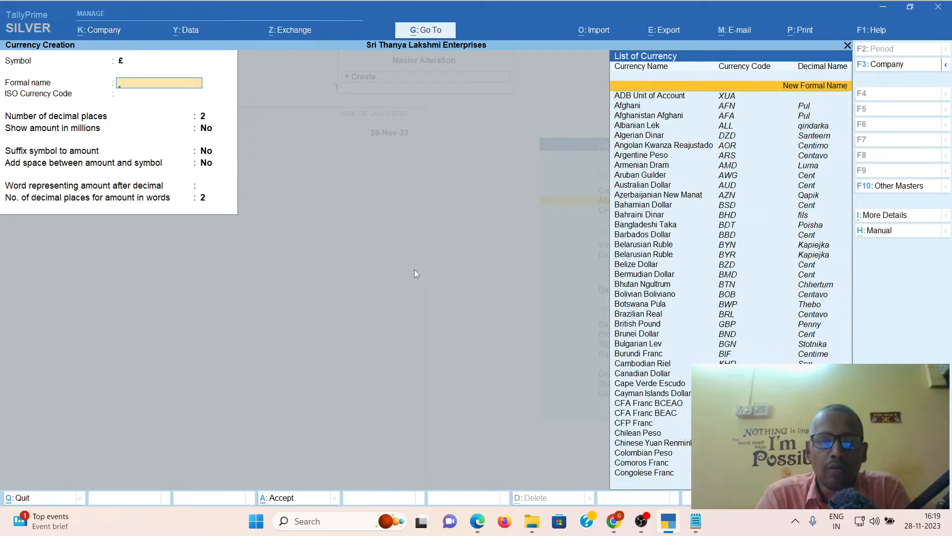
{"action": "type", "text": "BRIT"}
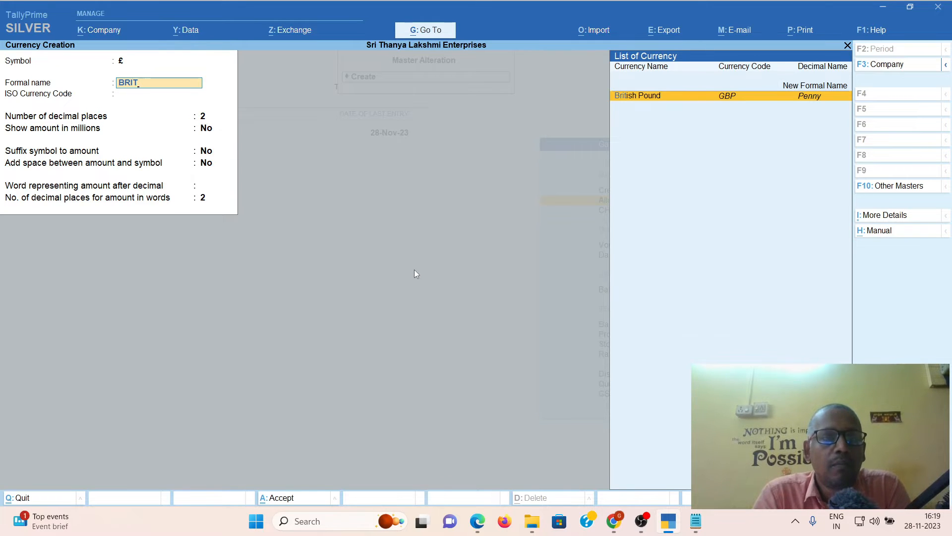
{"action": "key", "text": "Return"}
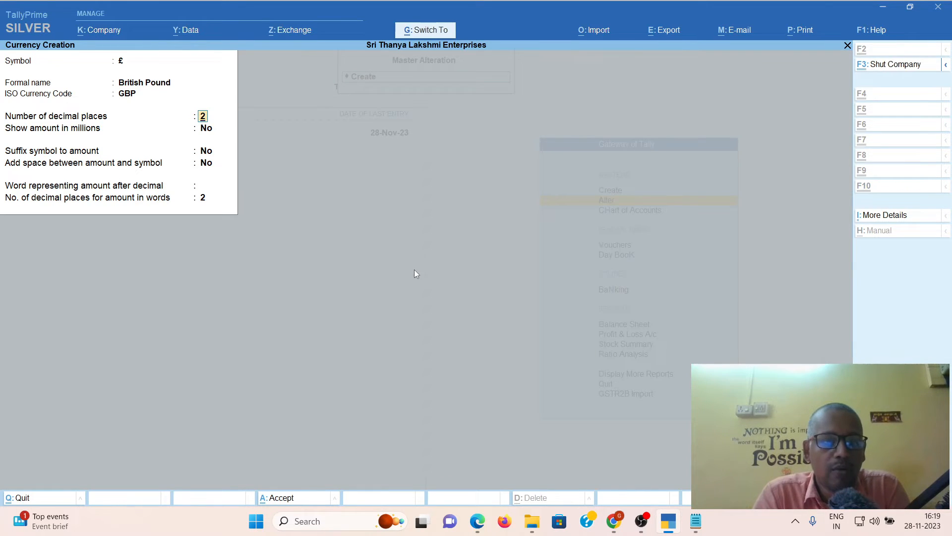
{"action": "key", "text": "ctrl+a"}
{"action": "key", "text": "Escape"}
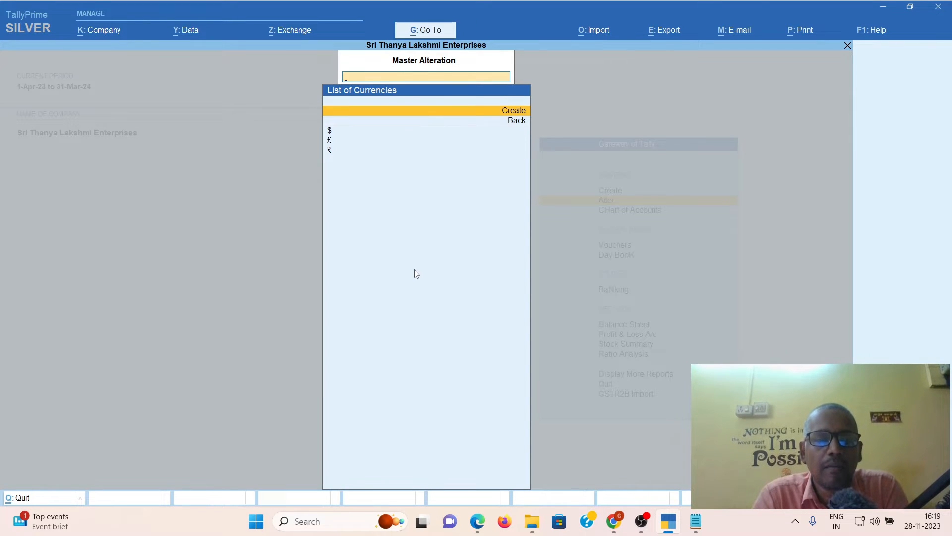
Step: Open the newly created £ currency for alteration
{"action": "key", "text": "Down"}
{"action": "key", "text": "Down"}
{"action": "key", "text": "Down"}
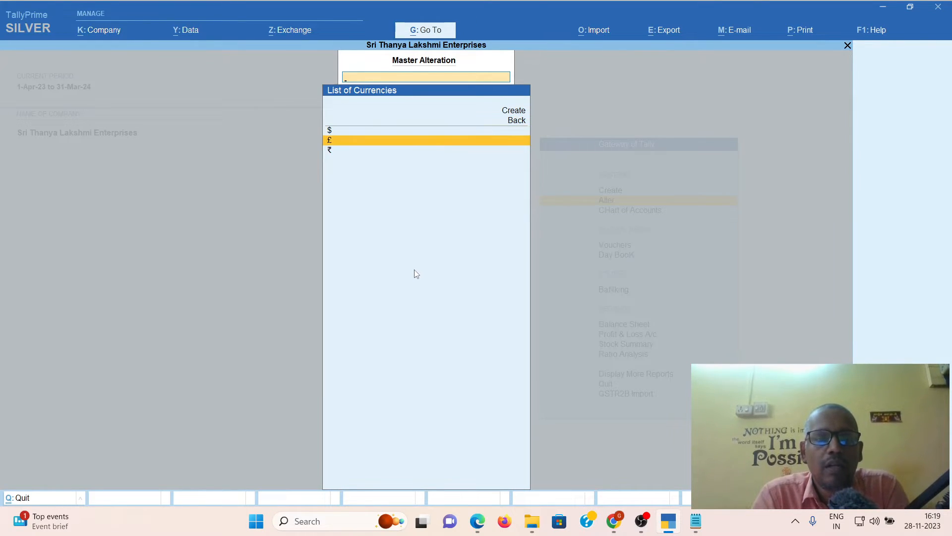
{"action": "key", "text": "Down"}
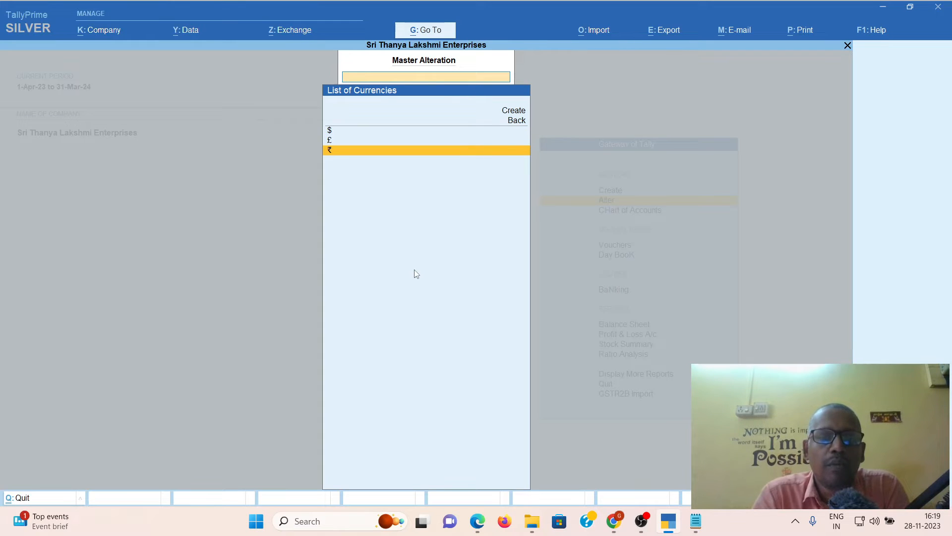
{"action": "key", "text": "Up"}
{"action": "key", "text": "Return"}
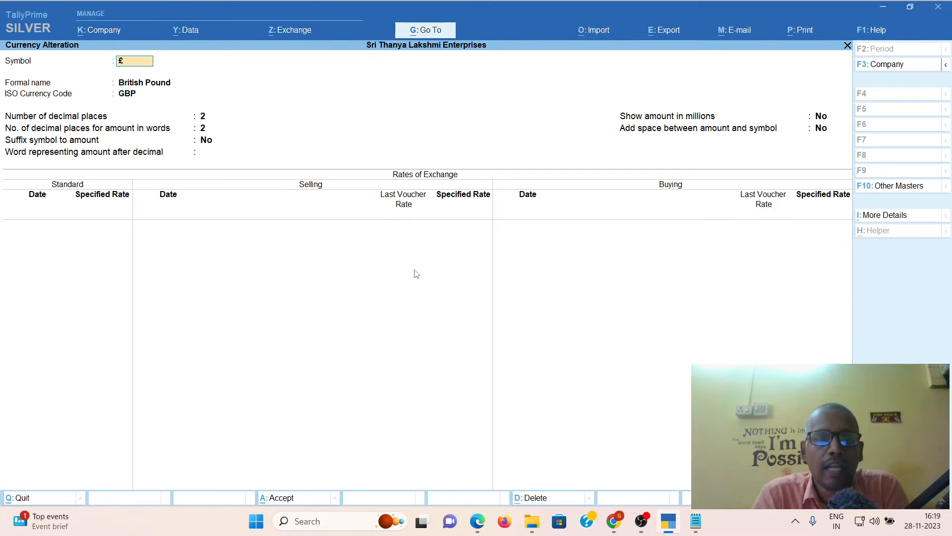
Step: Go through the British Pound's settings to its selling rates of exchange, and return to the Gateway of Tally without entering a rate
{"action": "key", "text": "Return"}
{"action": "key", "text": "Return"}
{"action": "key", "text": "Return"}
{"action": "key", "text": "Return"}
{"action": "key", "text": "Return"}
{"action": "key", "text": "Return"}
{"action": "key", "text": "Return"}
{"action": "key", "text": "Return"}
{"action": "key", "text": "Return"}
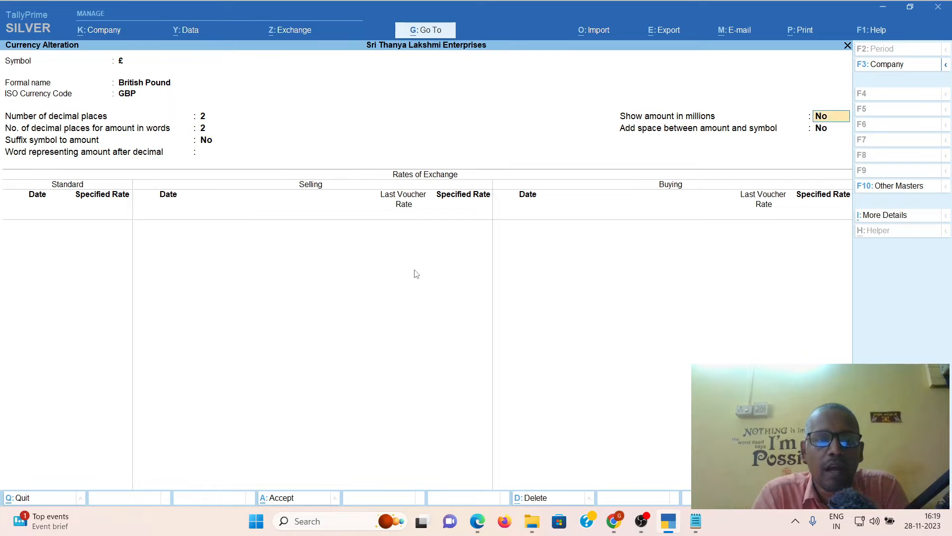
{"action": "key", "text": "Return"}
{"action": "key", "text": "Return"}
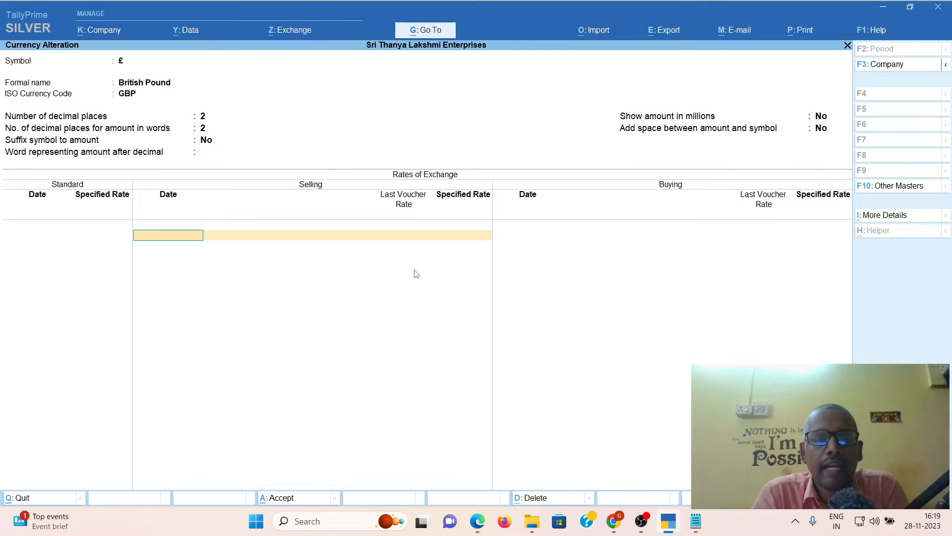
{"action": "key", "text": "Escape"}
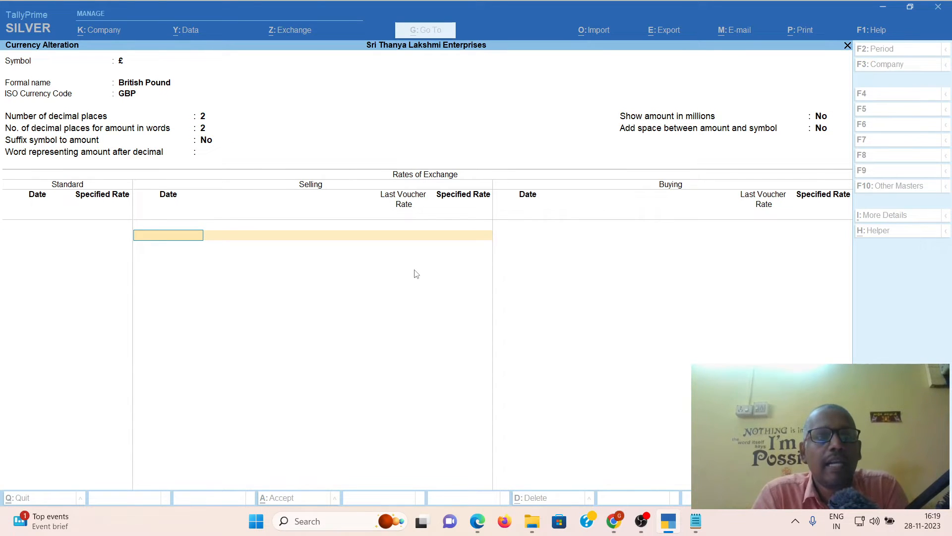
{"action": "key", "text": "Escape"}
{"action": "key", "text": "Escape"}
{"action": "key", "text": "Escape"}
{"action": "key", "text": "Escape"}
{"action": "key", "text": "Escape"}
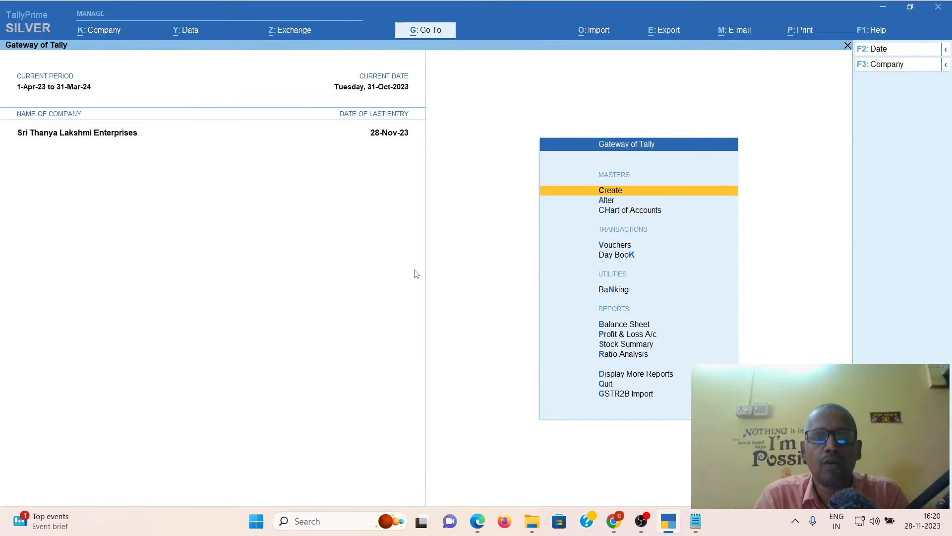
Step: Open a new sales voucher and set its date to 28-Nov-23
{"action": "key", "text": "v"}
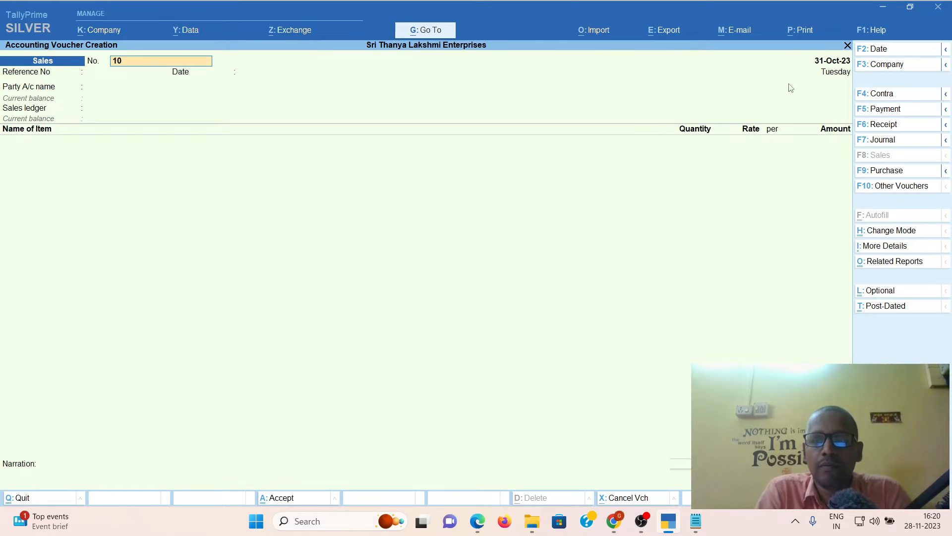
{"action": "left_click", "coordinate": [888, 53]}
{"action": "type", "text": "28.11.23"}
{"action": "key", "text": "Return"}
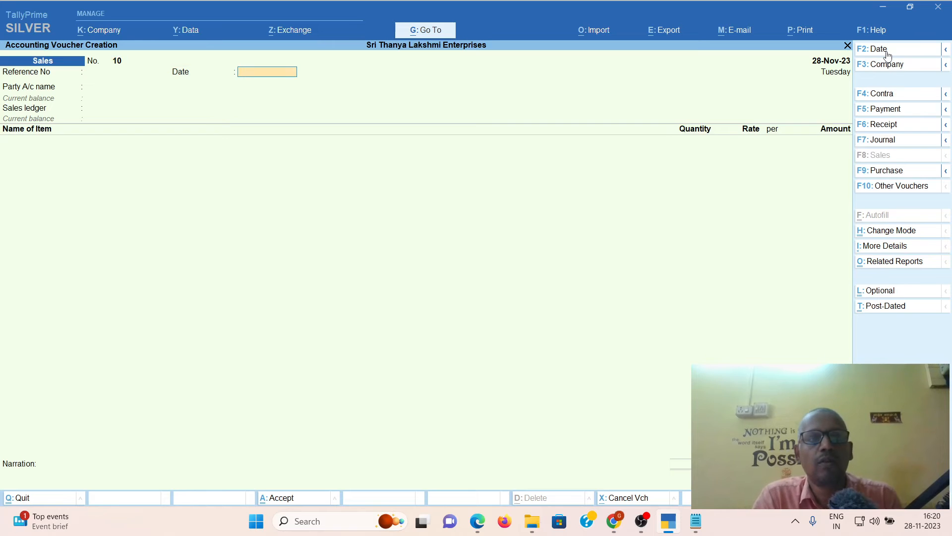
Step: Leave the voucher's reference details blank and choose Sample Co as the party account
{"action": "key", "text": "Return"}
{"action": "type", "text": "SA"}
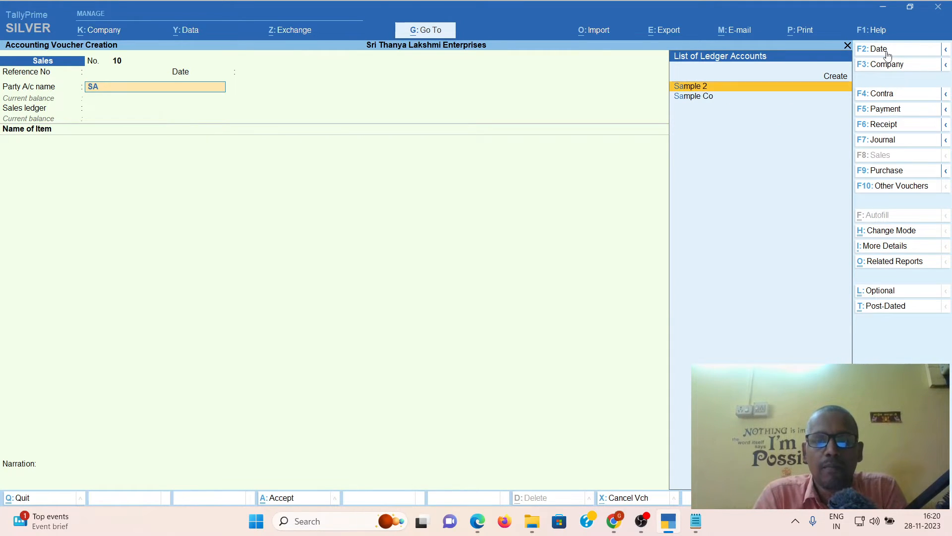
{"action": "key", "text": "Down"}
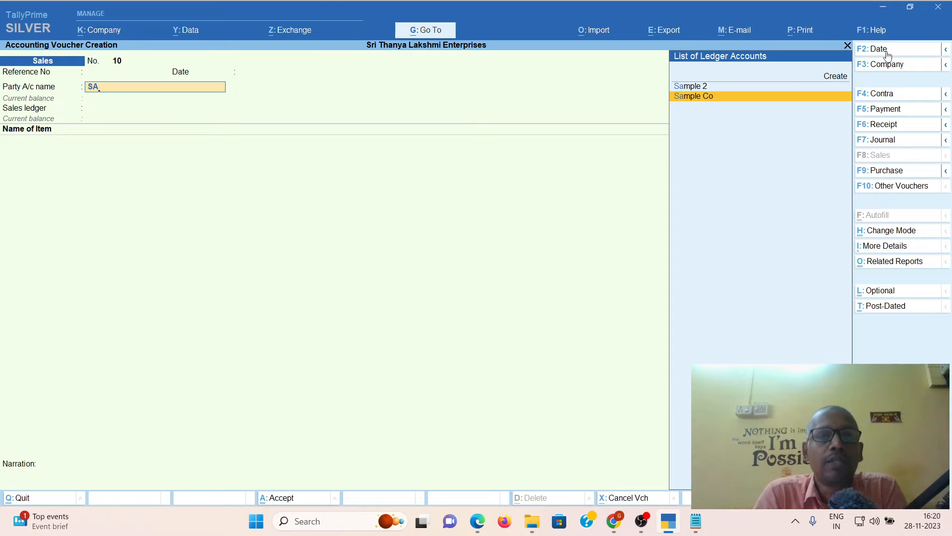
{"action": "key", "text": "Return"}
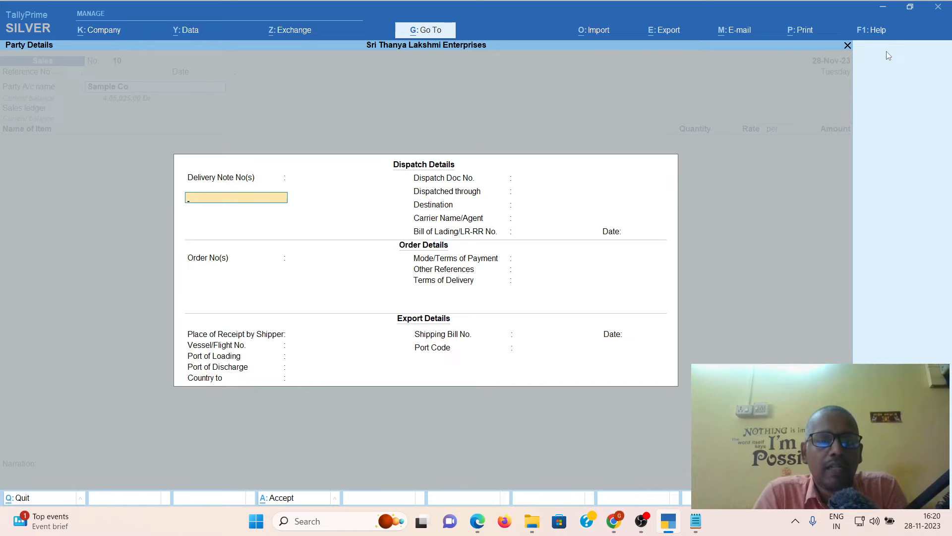
Step: Pass through the dispatch and order details for Sample Co, leaving all of their fields blank
{"action": "key", "text": "Return"}
{"action": "key", "text": "Return"}
{"action": "key", "text": "Return"}
{"action": "key", "text": "Return"}
{"action": "key", "text": "Return"}
{"action": "key", "text": "Return"}
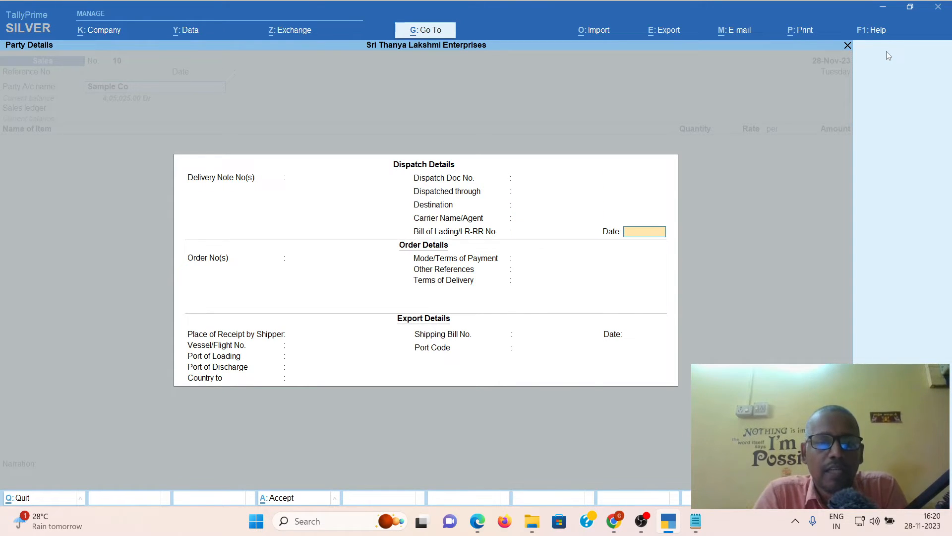
{"action": "key", "text": "Return"}
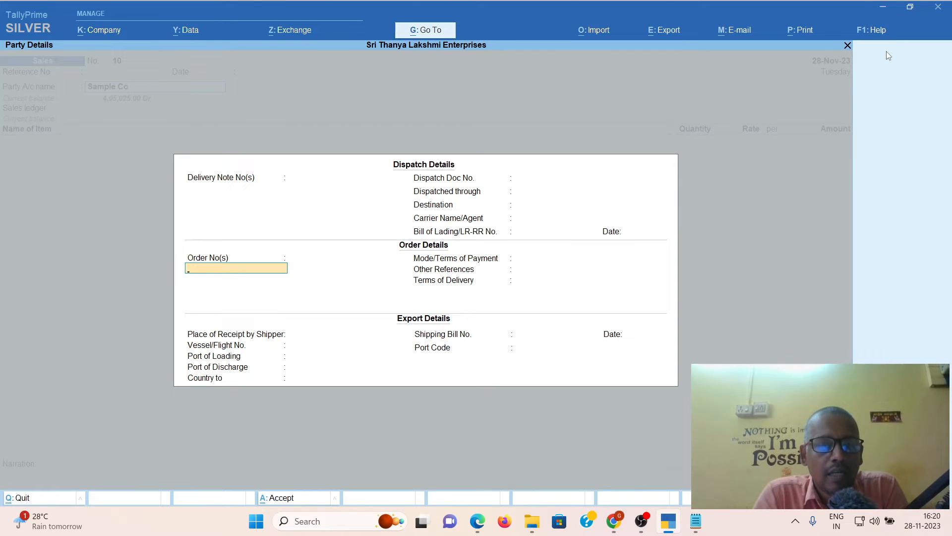
{"action": "key", "text": "Return"}
{"action": "key", "text": "Return"}
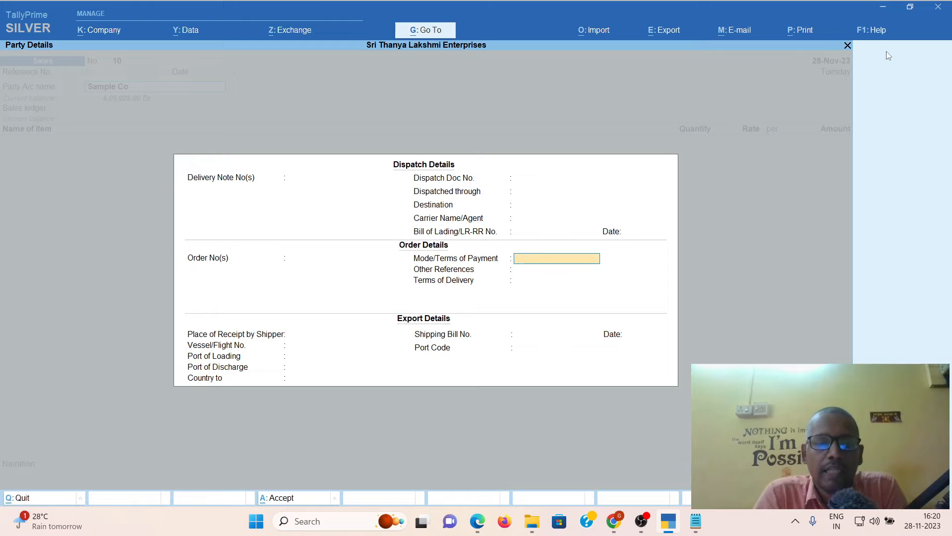
{"action": "key", "text": "Return"}
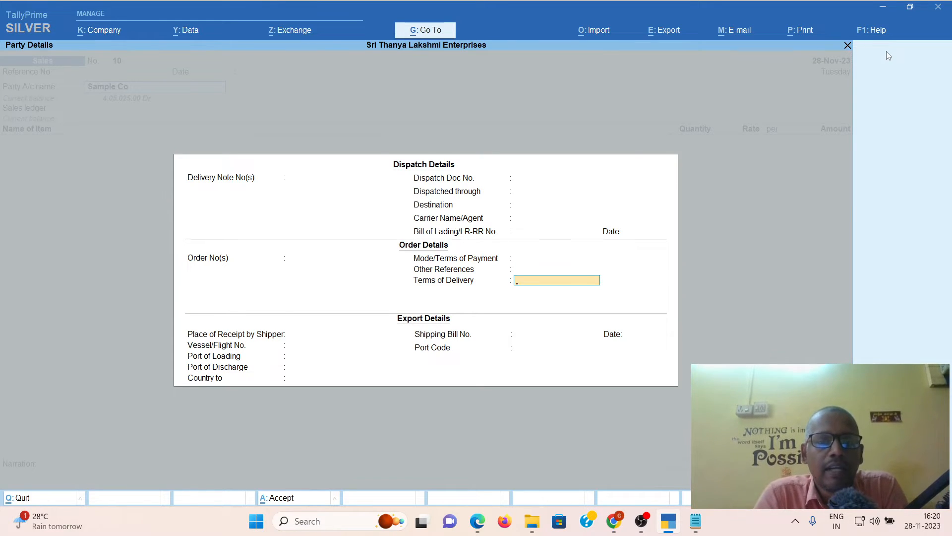
{"action": "key", "text": "Return"}
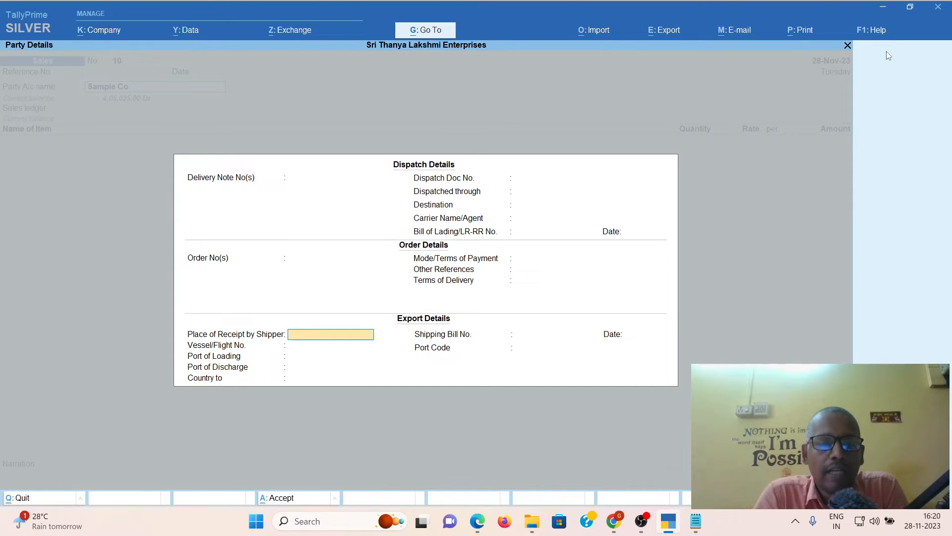
Step: In the export details, leave the shipper, vessel and port fields blank and set the destination country to United States of America
{"action": "key", "text": "Return"}
{"action": "key", "text": "Return"}
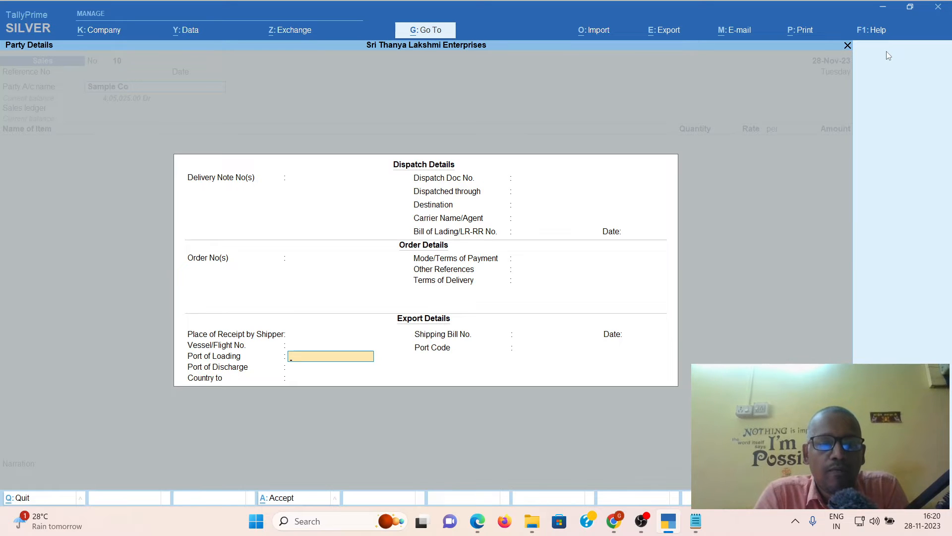
{"action": "key", "text": "Return"}
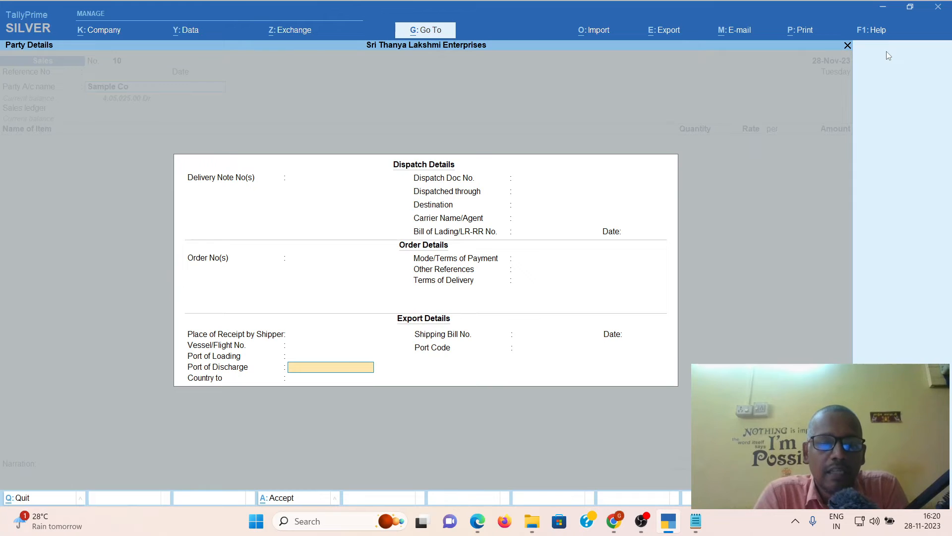
{"action": "key", "text": "Return"}
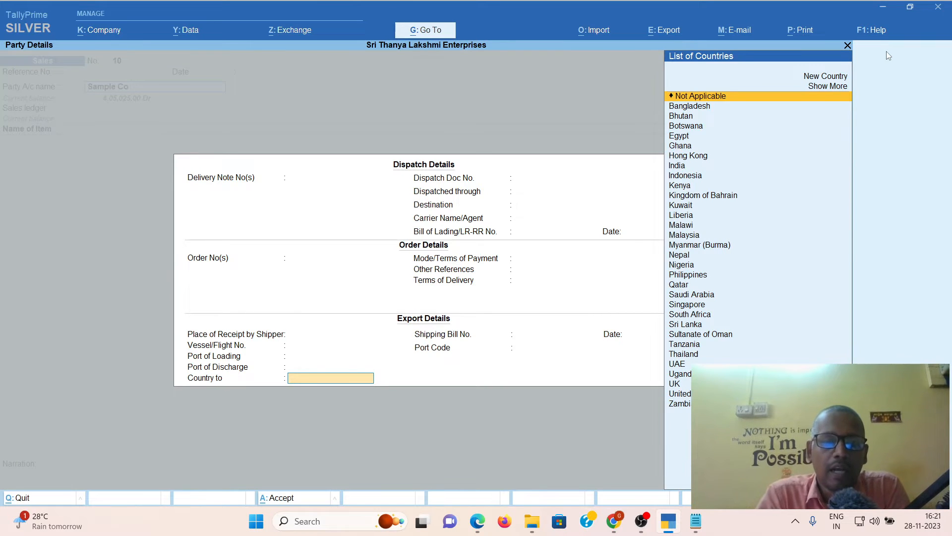
{"action": "type", "text": "US"}
{"action": "key", "text": "BackSpace"}
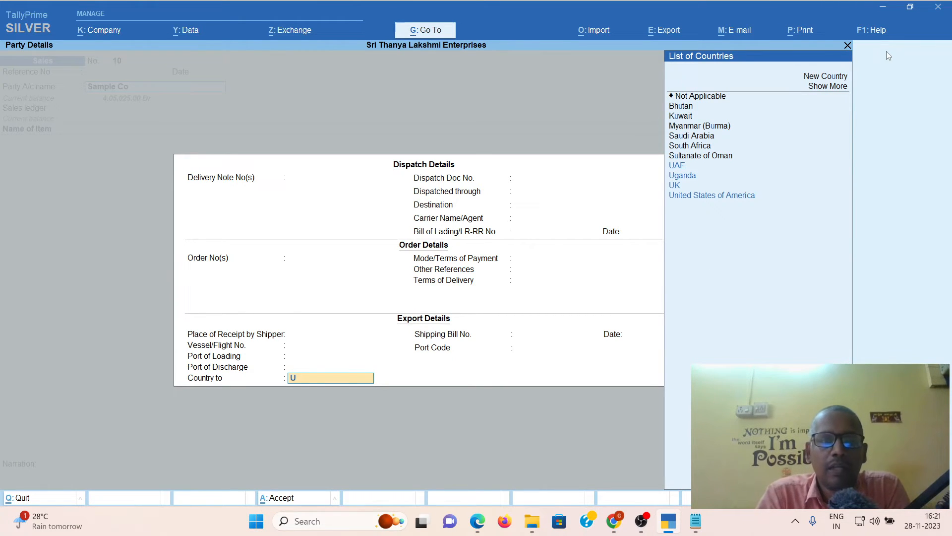
{"action": "type", "text": "ni"}
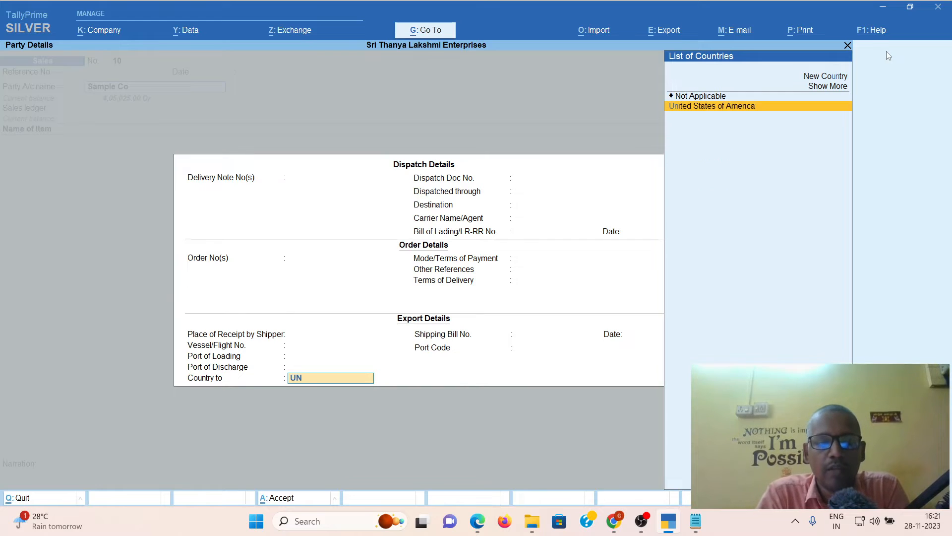
{"action": "key", "text": "Return"}
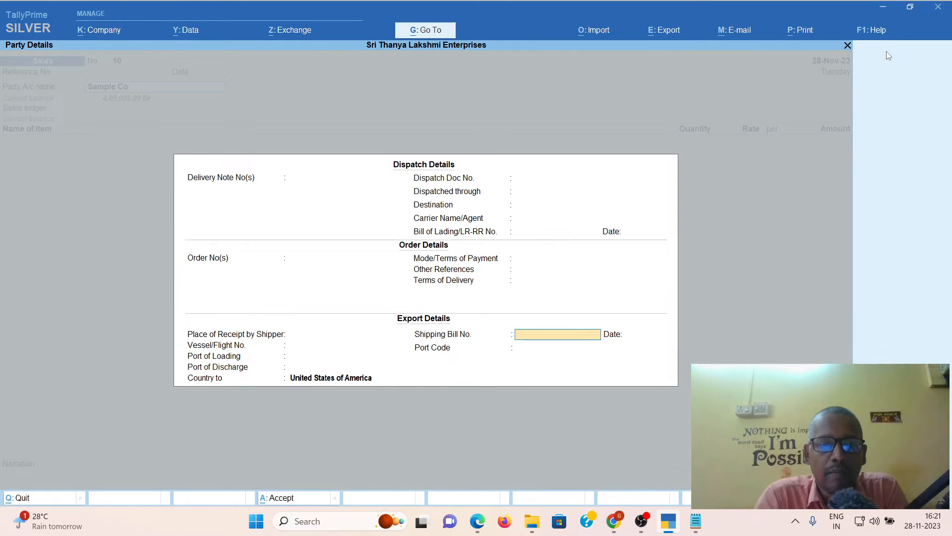
Step: Enter shipping bill number 25142525 dated 28.11.23, pick a port code beginning with INMA, and finish the export details
{"action": "type", "text": "25142525"}
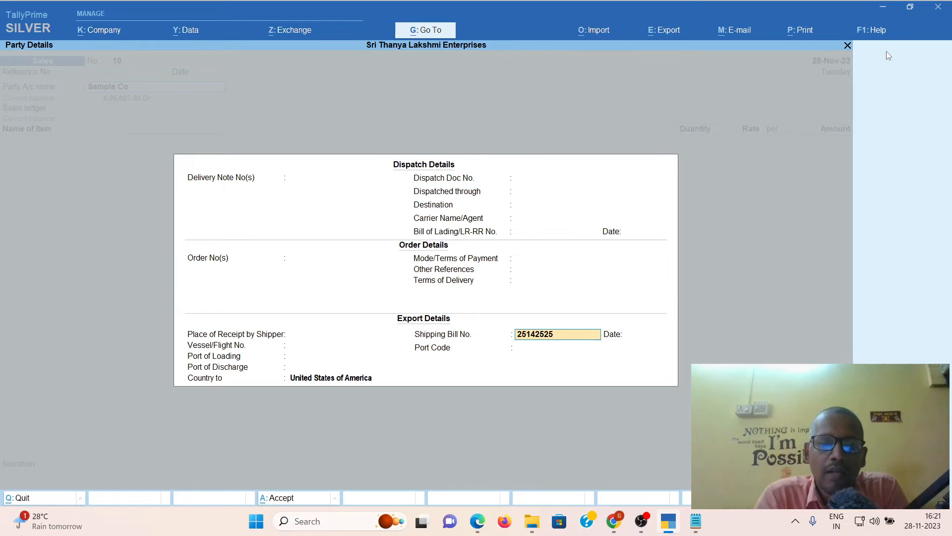
{"action": "key", "text": "Return"}
{"action": "type", "text": "28.11.23"}
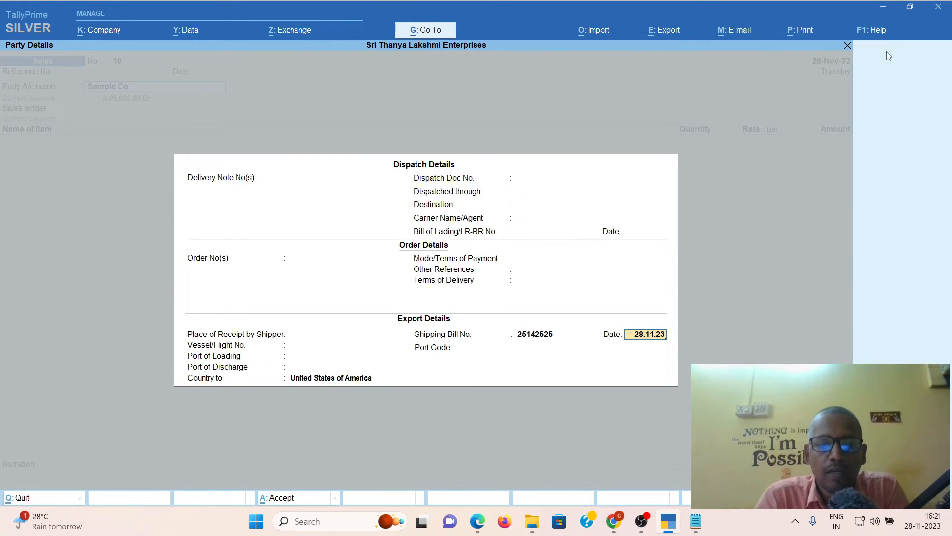
{"action": "key", "text": "Return"}
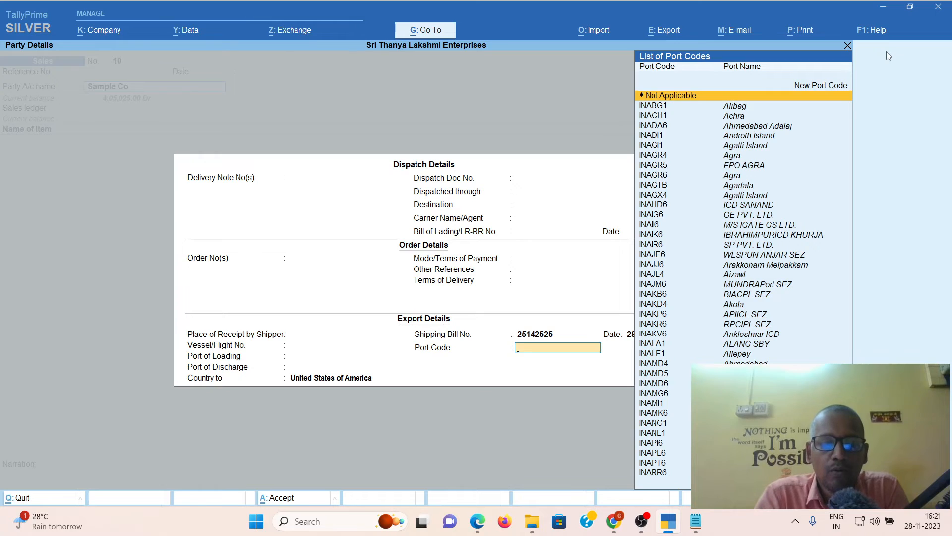
{"action": "type", "text": "INMA"}
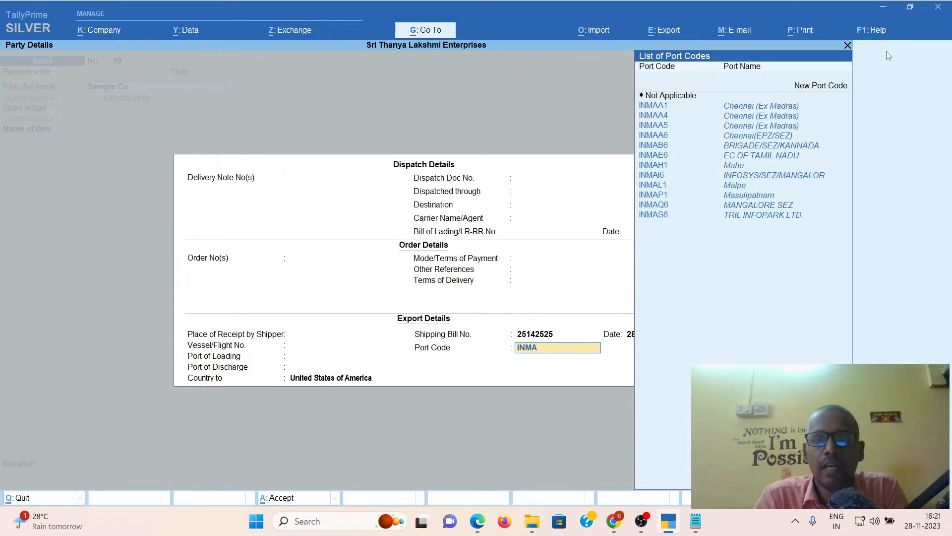
{"action": "key", "text": "Escape"}
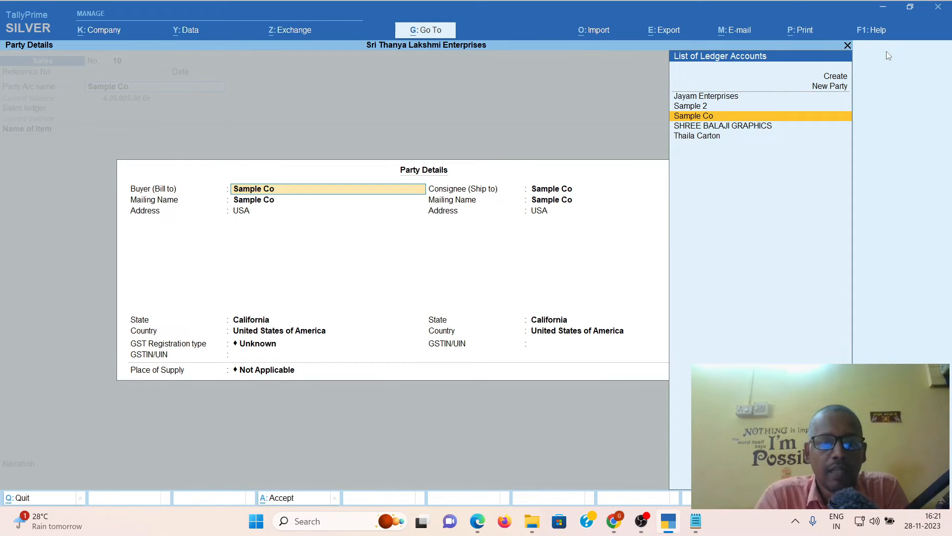
Step: Keep Sample Co as both buyer and consignee with its existing details, and set the place of supply to Tamil Nadu
{"action": "key", "text": "Return"}
{"action": "key", "text": "Return"}
{"action": "key", "text": "Return"}
{"action": "key", "text": "Return"}
{"action": "key", "text": "Return"}
{"action": "key", "text": "Return"}
{"action": "key", "text": "Return"}
{"action": "key", "text": "Return"}
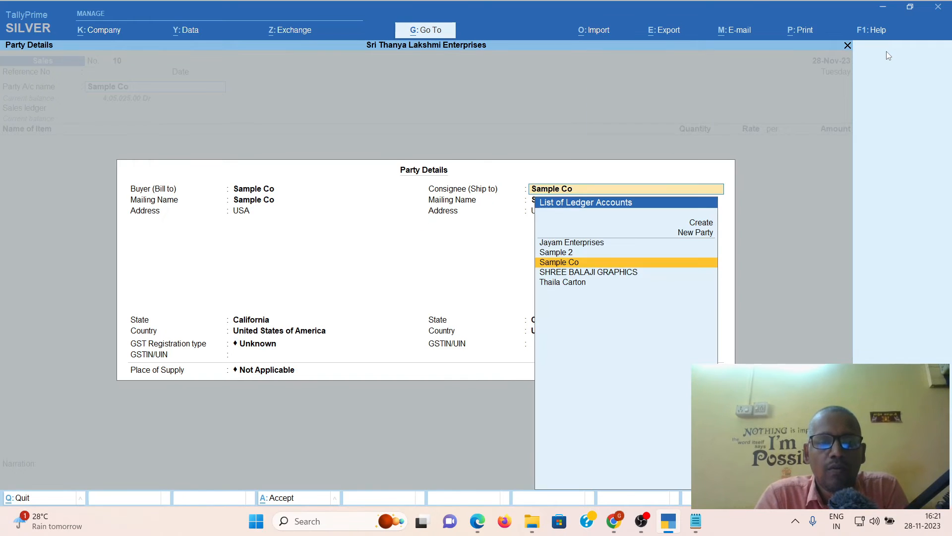
{"action": "key", "text": "Return"}
{"action": "key", "text": "Return"}
{"action": "key", "text": "Return"}
{"action": "key", "text": "Return"}
{"action": "key", "text": "Return"}
{"action": "key", "text": "Return"}
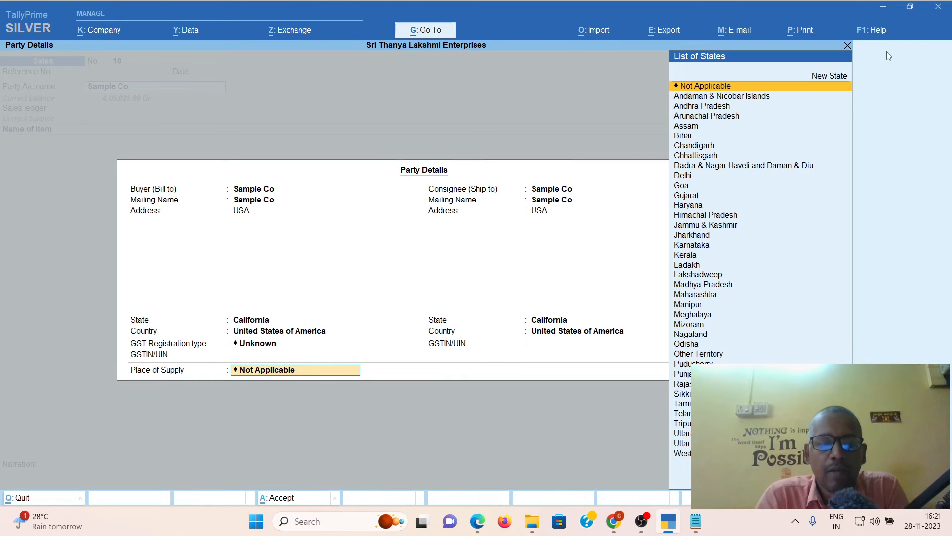
{"action": "type", "text": "Tami"}
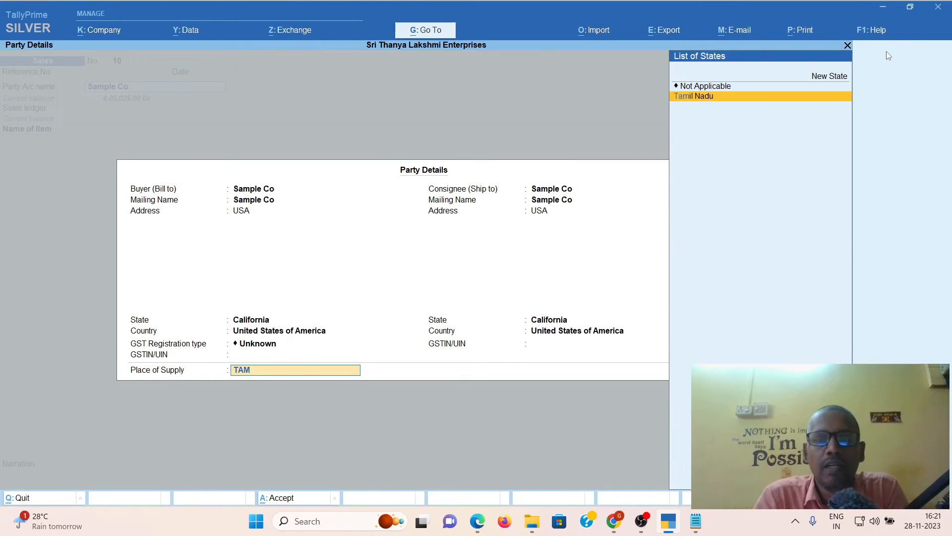
{"action": "key", "text": "Return"}
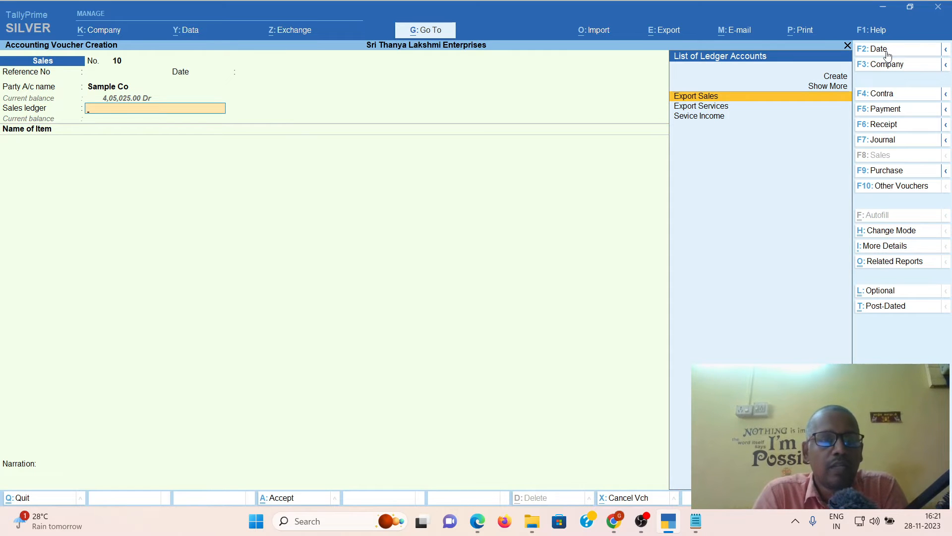
Step: Choose Export Sales as the sales ledger and add Sample Export Item 1 without a description
{"action": "key", "text": "Return"}
{"action": "type", "text": "SAM"}
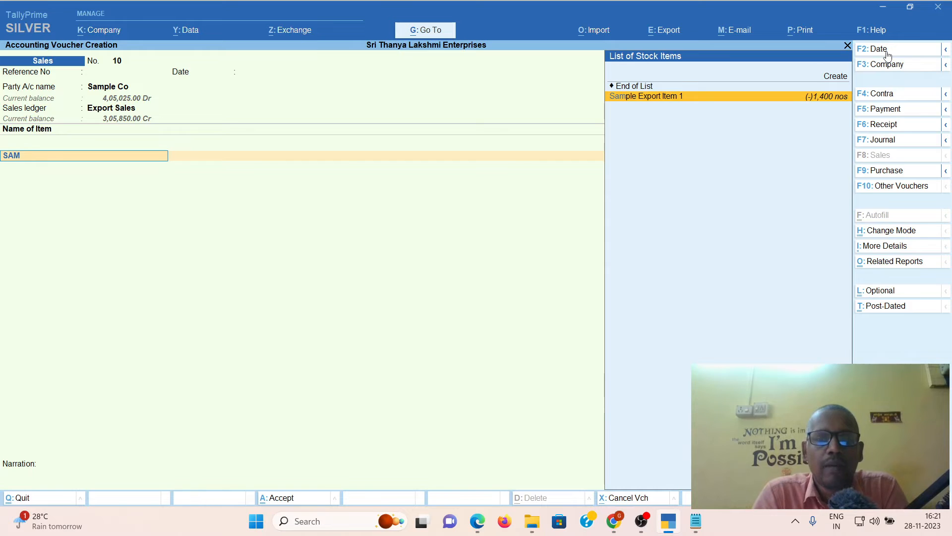
{"action": "key", "text": "Return"}
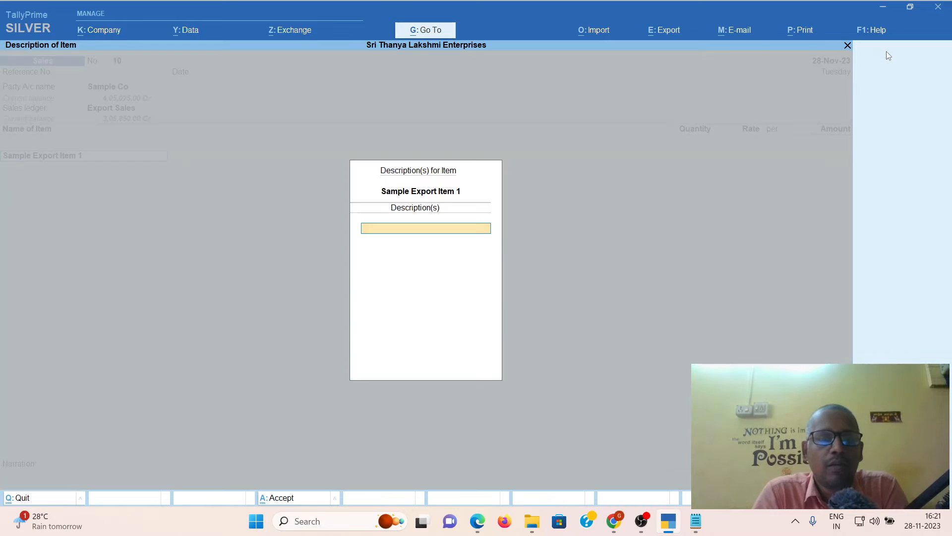
{"action": "key", "text": "Return"}
Step: Allocate 100 nos of Sample Export Item 1 from the Main Location godown
{"action": "type", "text": "1"}
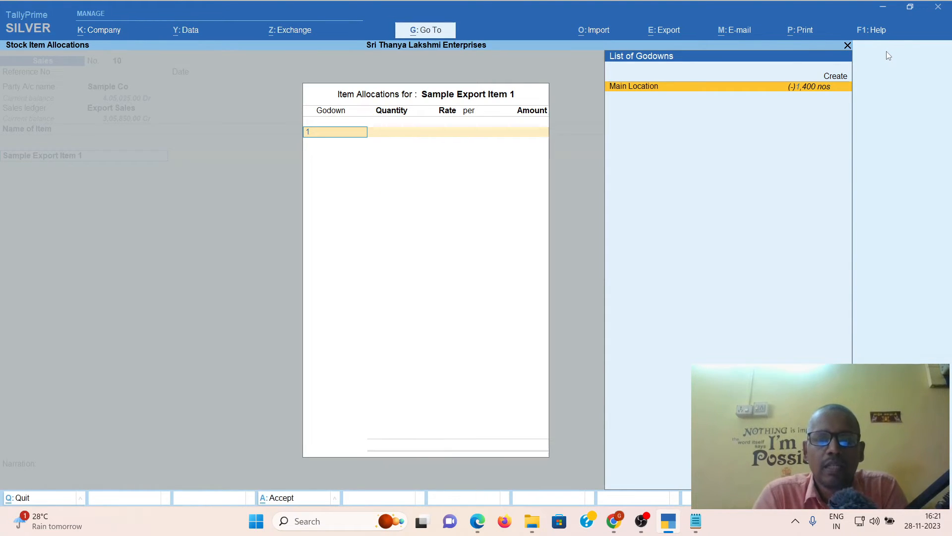
{"action": "key", "text": "Return"}
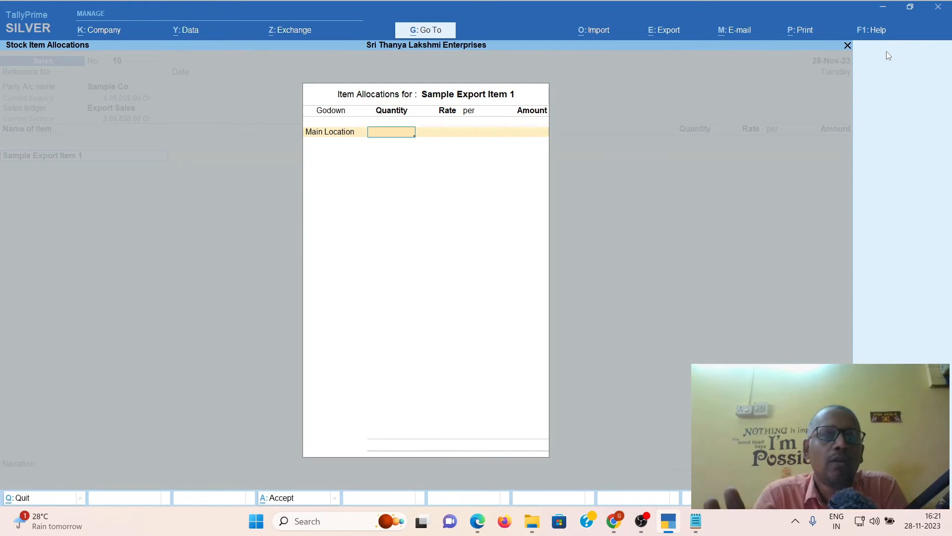
{"action": "type", "text": "100"}
{"action": "key", "text": "Return"}
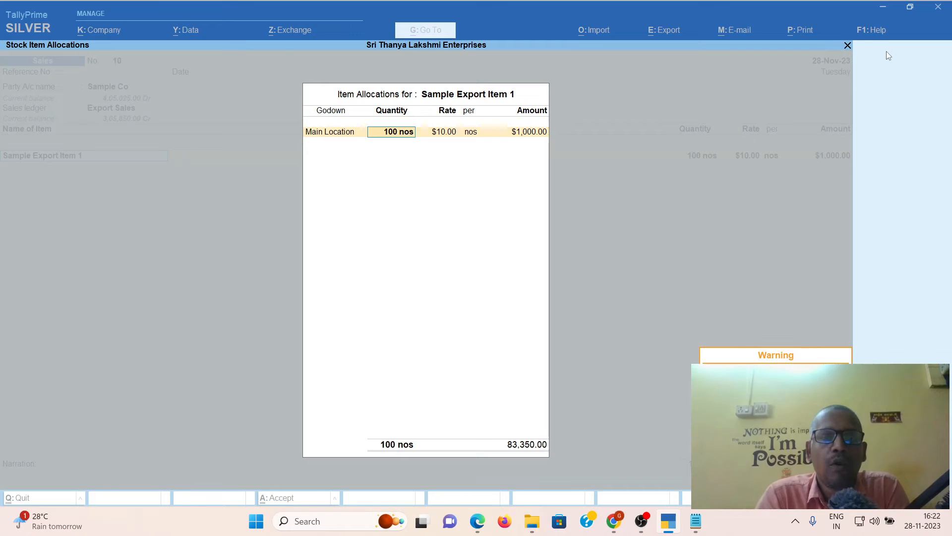
Step: Set the item's rate to $100 per nos, keep the exchange rate of ₹ 83.35/$, and accept the allocation line
{"action": "key", "text": "BackSpace"}
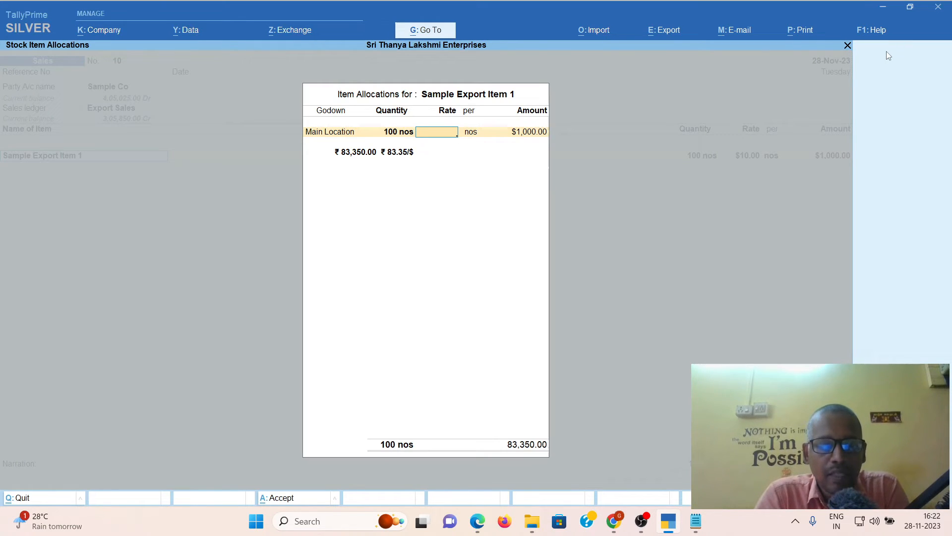
{"action": "type", "text": "$"}
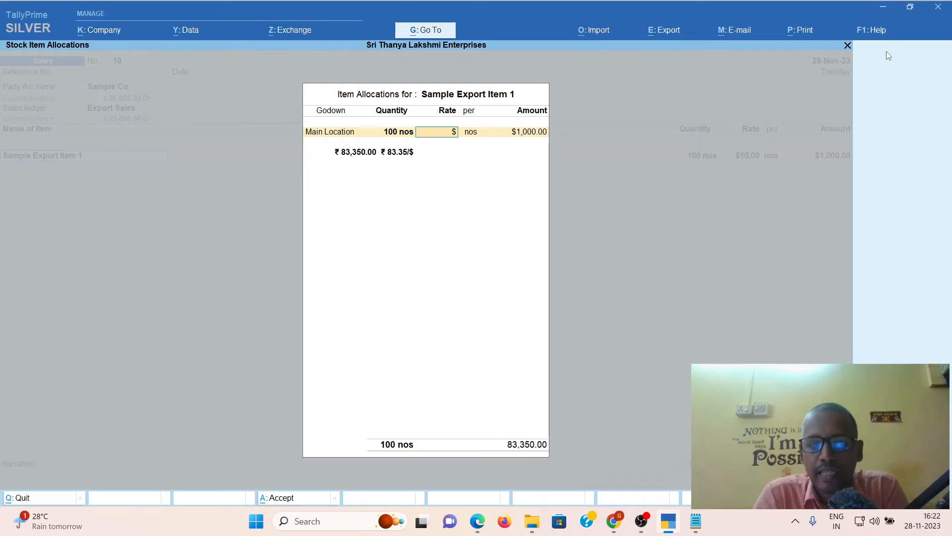
{"action": "type", "text": "100"}
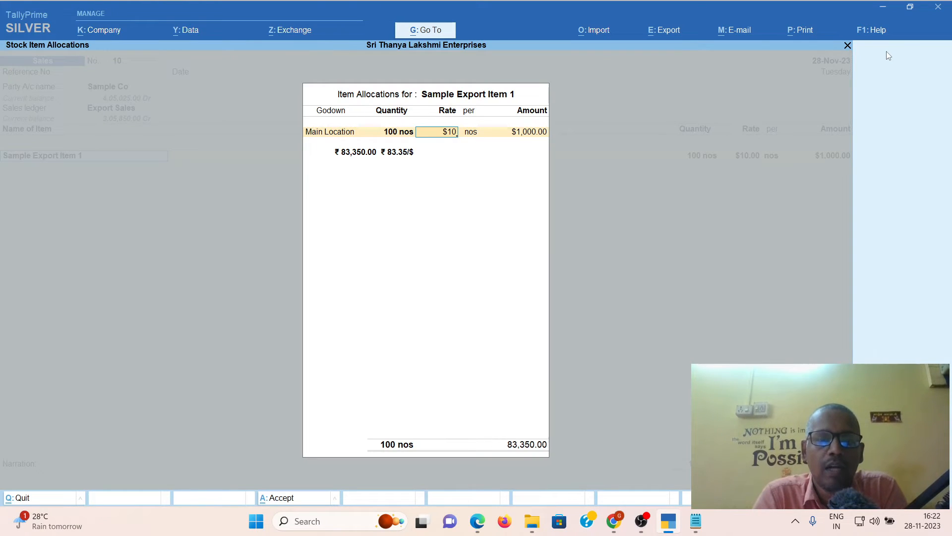
{"action": "key", "text": "Return"}
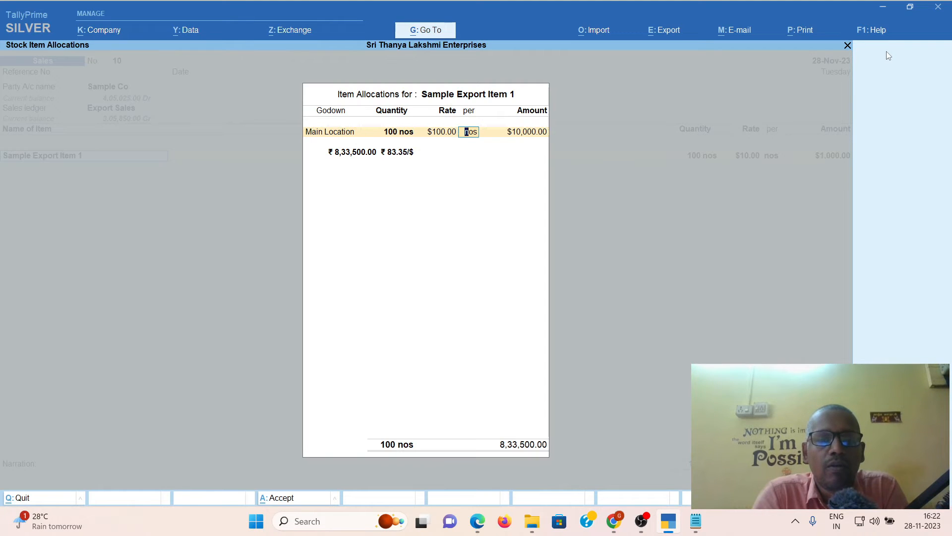
{"action": "key", "text": "Return"}
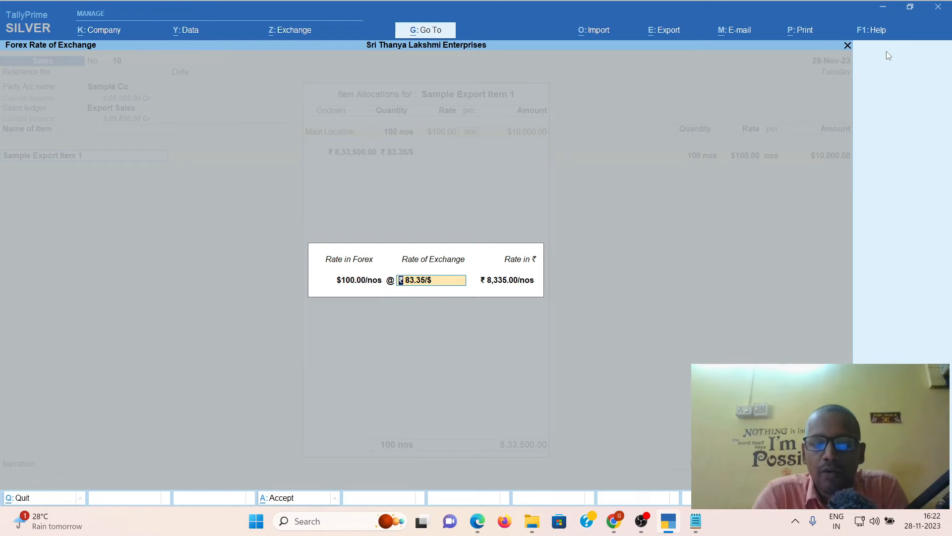
{"action": "key", "text": "Return"}
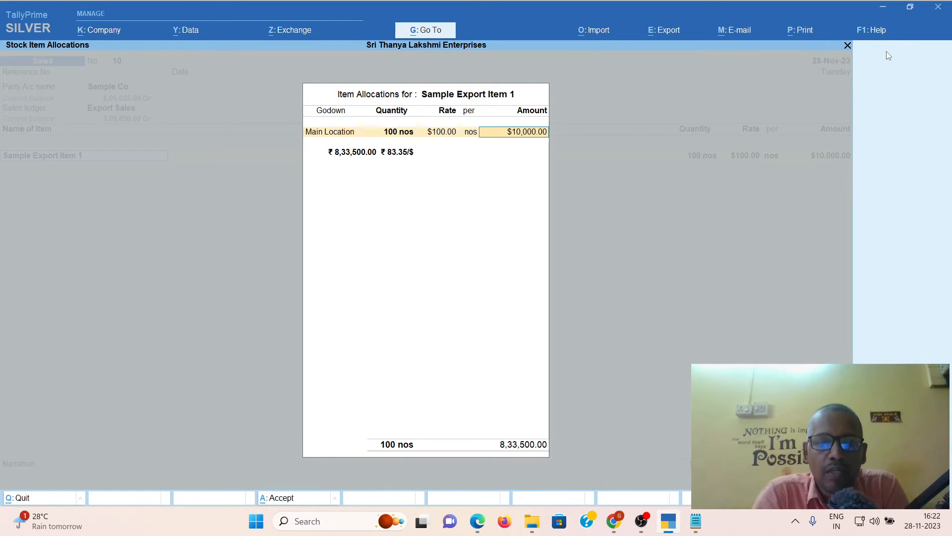
{"action": "key", "text": "Return"}
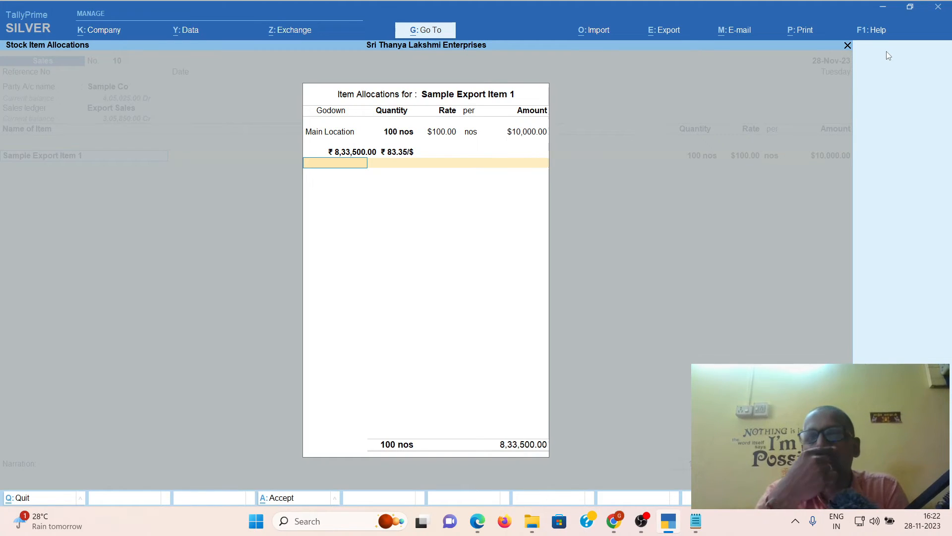
Step: Finish the item allocation, end the item list, and choose to provide GST/e-Way Bill/e-Invoice details
{"action": "key", "text": "Return"}
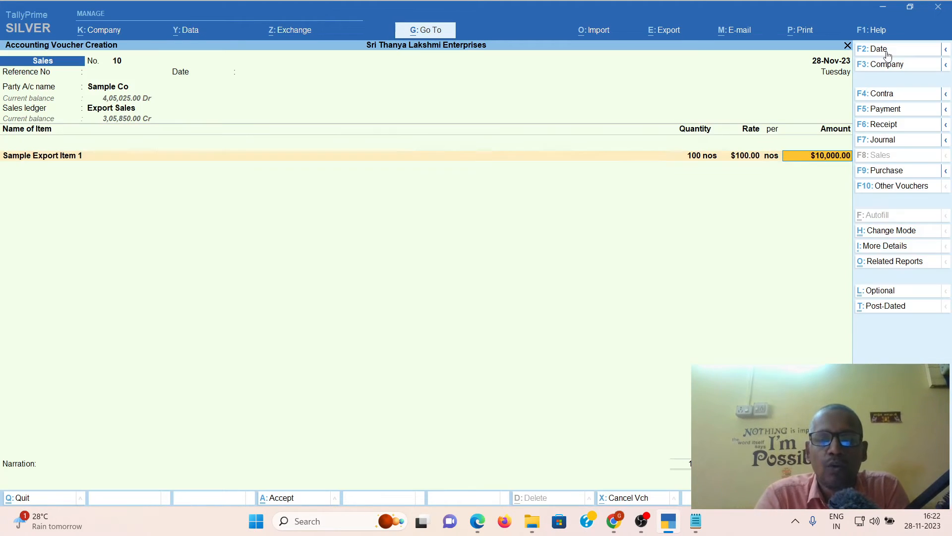
{"action": "key", "text": "Return"}
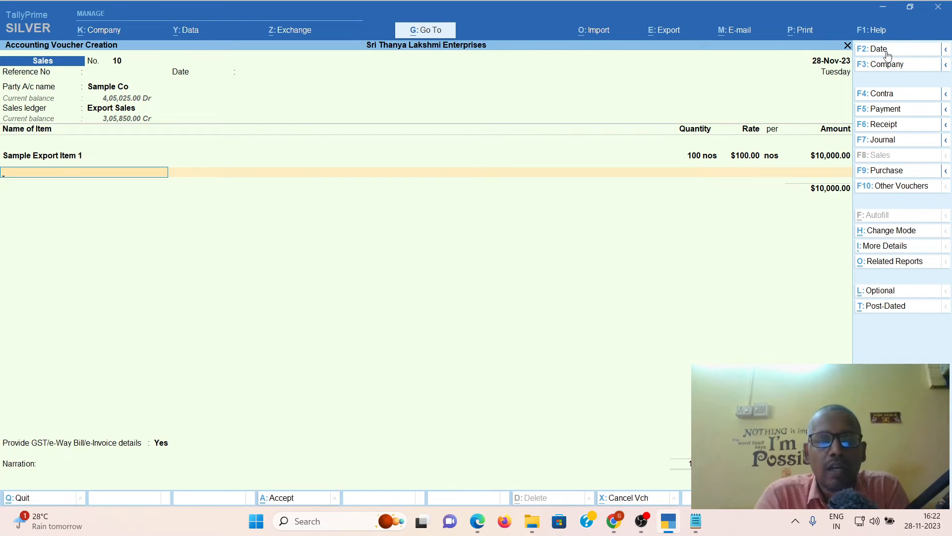
{"action": "key", "text": "Return"}
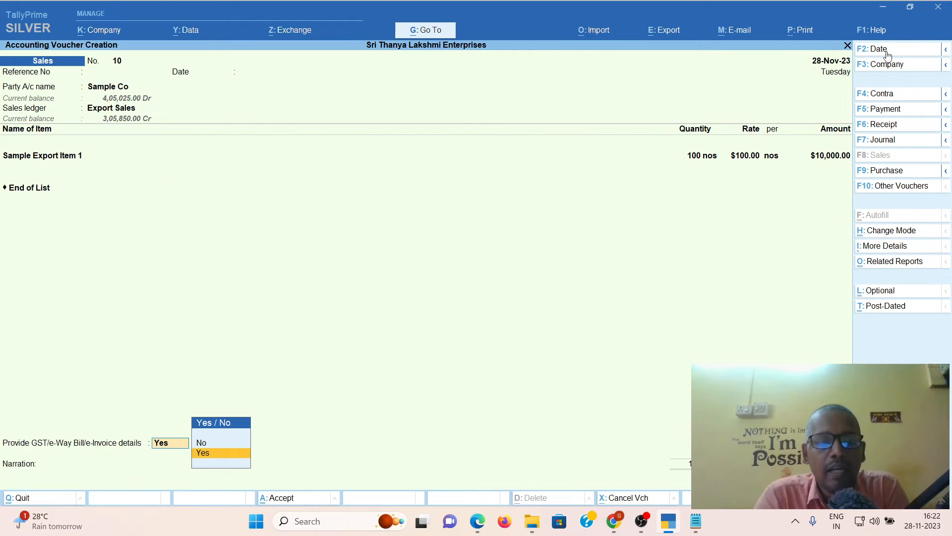
{"action": "key", "text": "Return"}
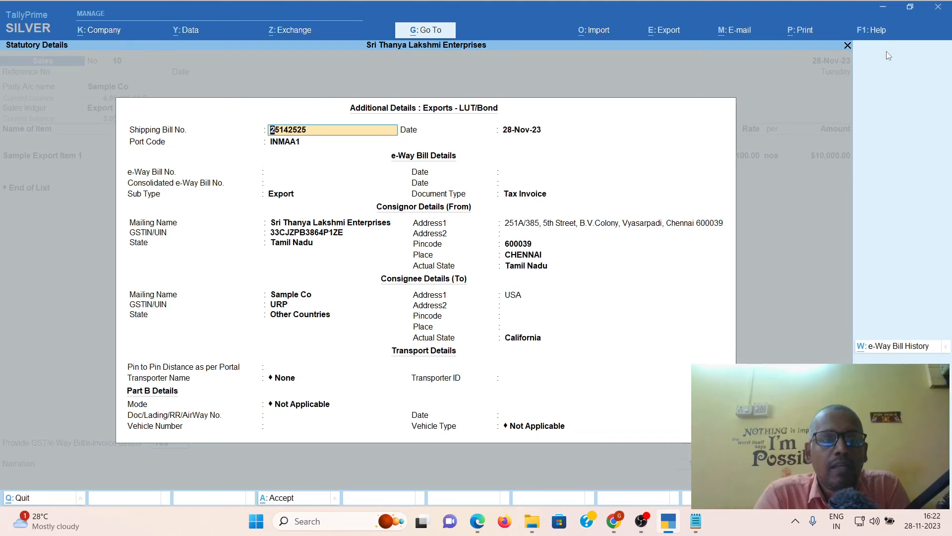
Step: Keep the existing shipping bill details, port code INMAA1, and the consignor and consignee details for the e-Way Bill
{"action": "key", "text": "Return"}
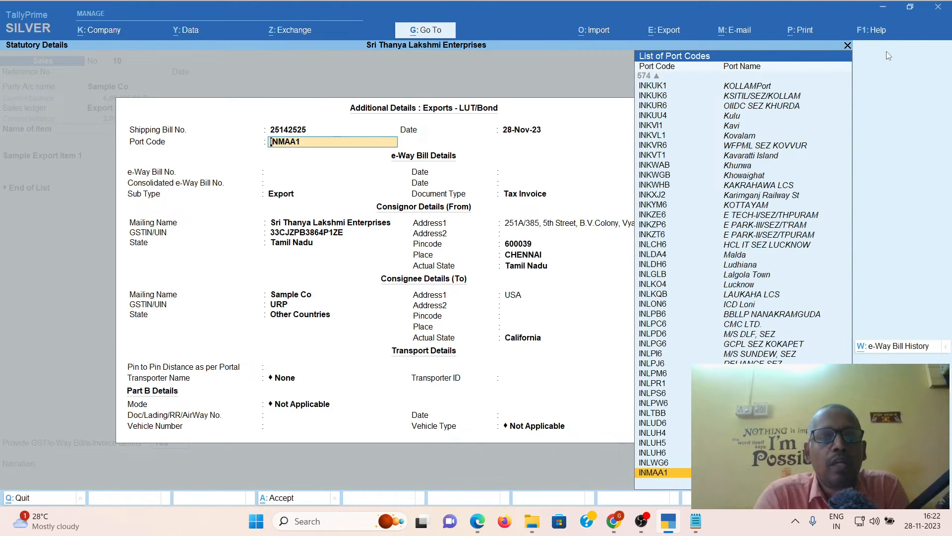
{"action": "key", "text": "Return"}
{"action": "key", "text": "Return"}
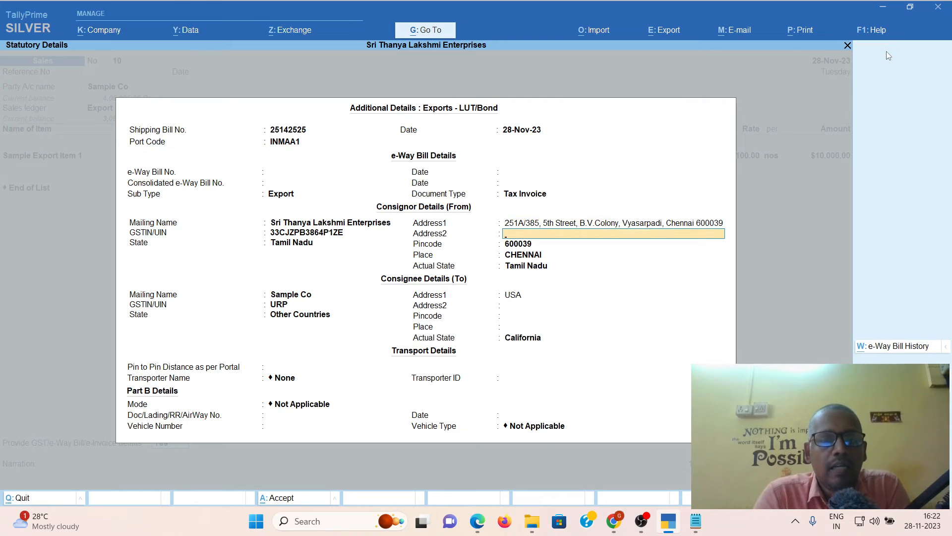
{"action": "key", "text": "Return"}
{"action": "key", "text": "Return"}
{"action": "key", "text": "Return"}
{"action": "key", "text": "Return"}
{"action": "key", "text": "Return"}
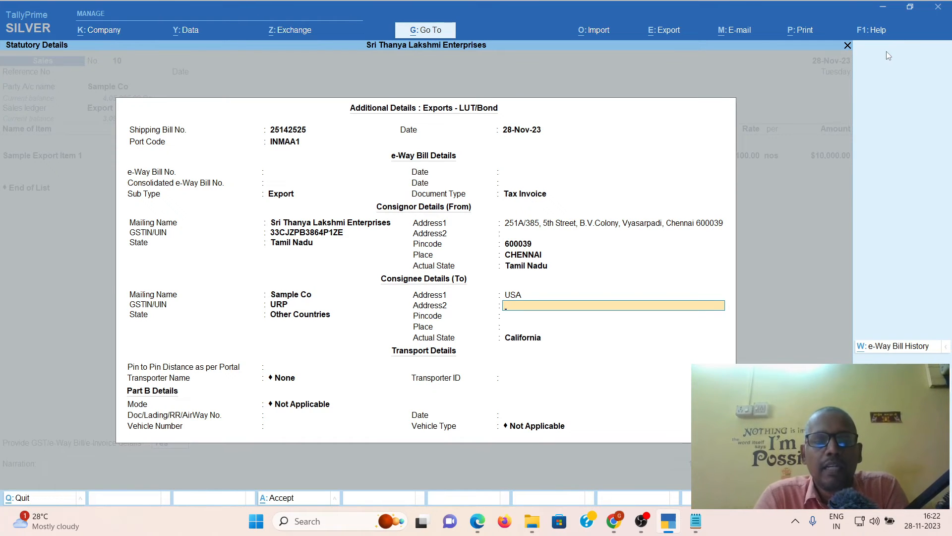
{"action": "key", "text": "Return"}
{"action": "key", "text": "Return"}
{"action": "key", "text": "Return"}
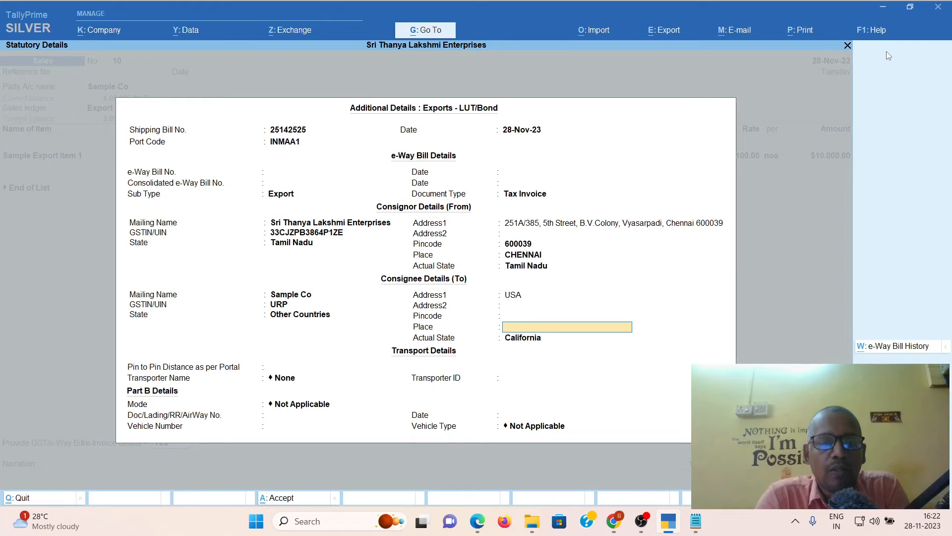
{"action": "key", "text": "Return"}
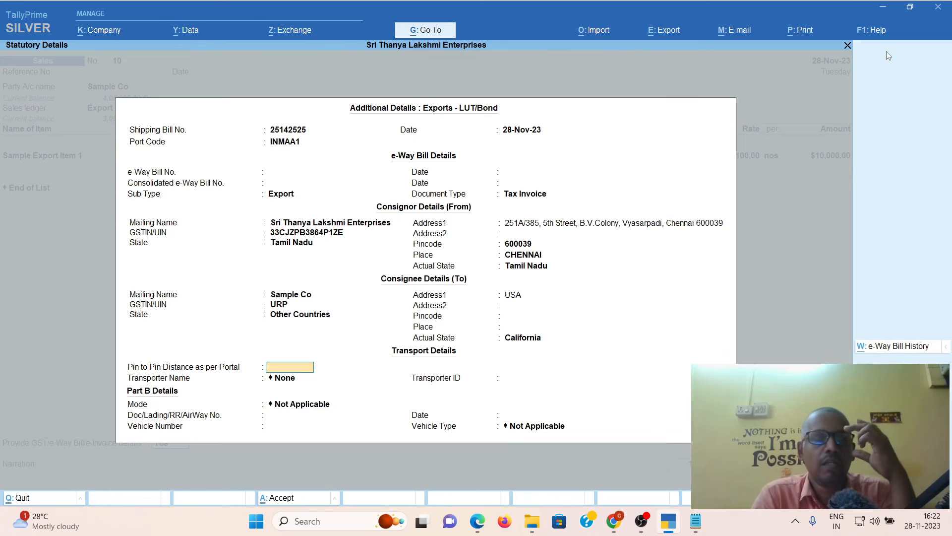
Step: Set the pin-to-pin distance to 15, with no transporter name or transporter ID
{"action": "type", "text": "15"}
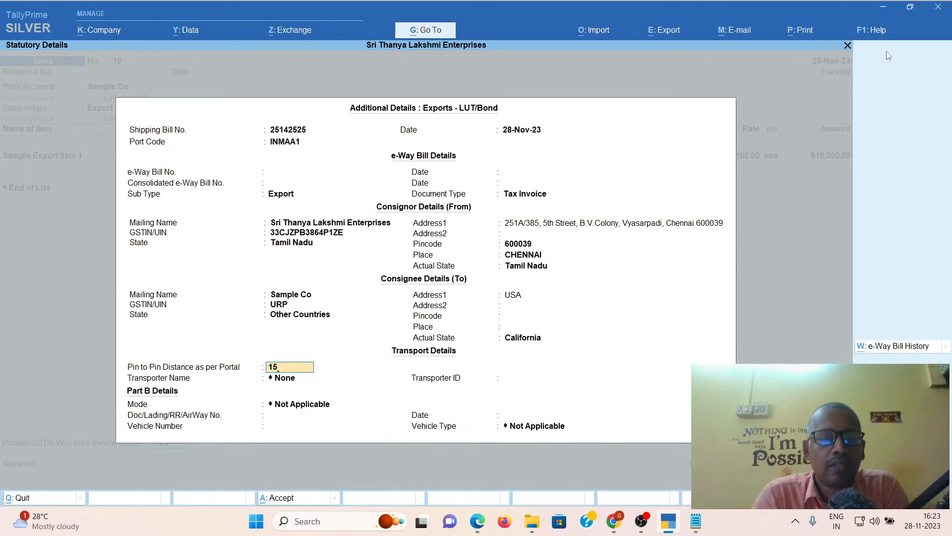
{"action": "key", "text": "Return"}
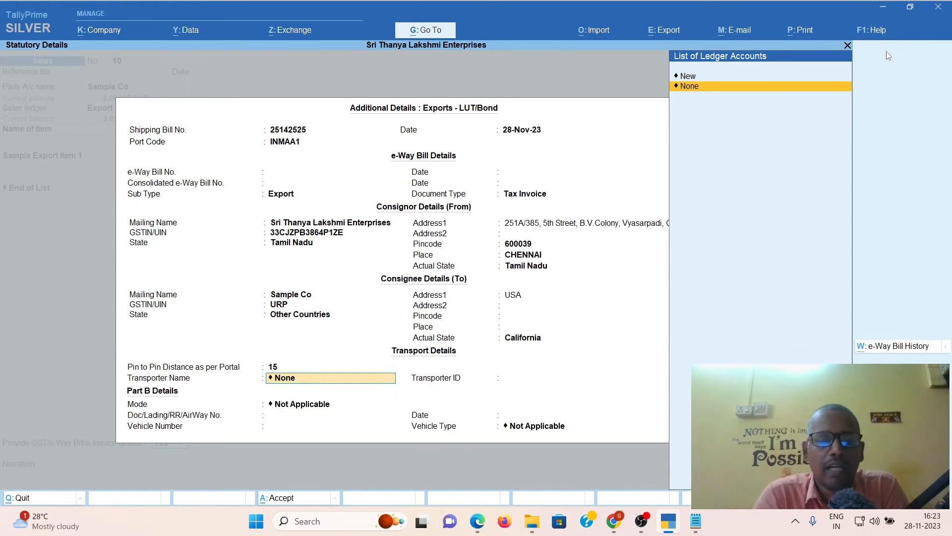
{"action": "key", "text": "Return"}
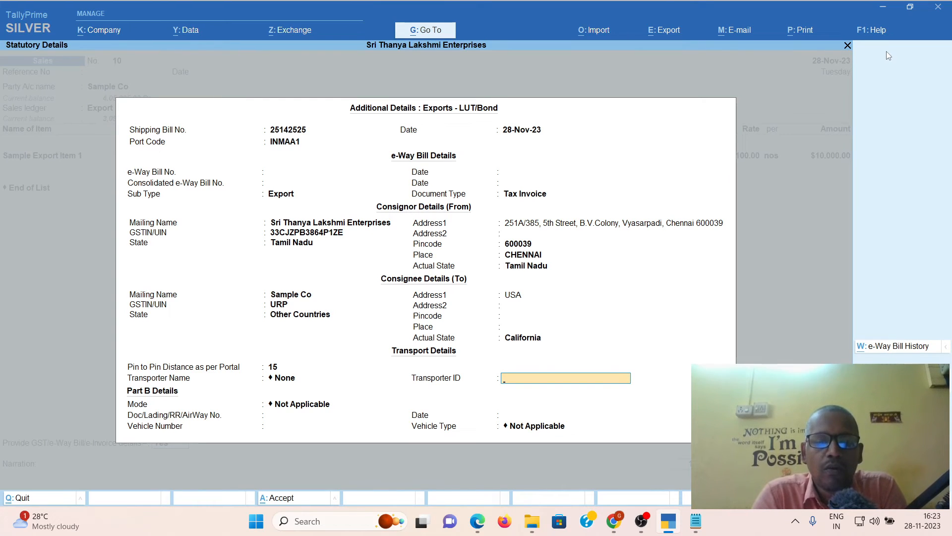
{"action": "key", "text": "Return"}
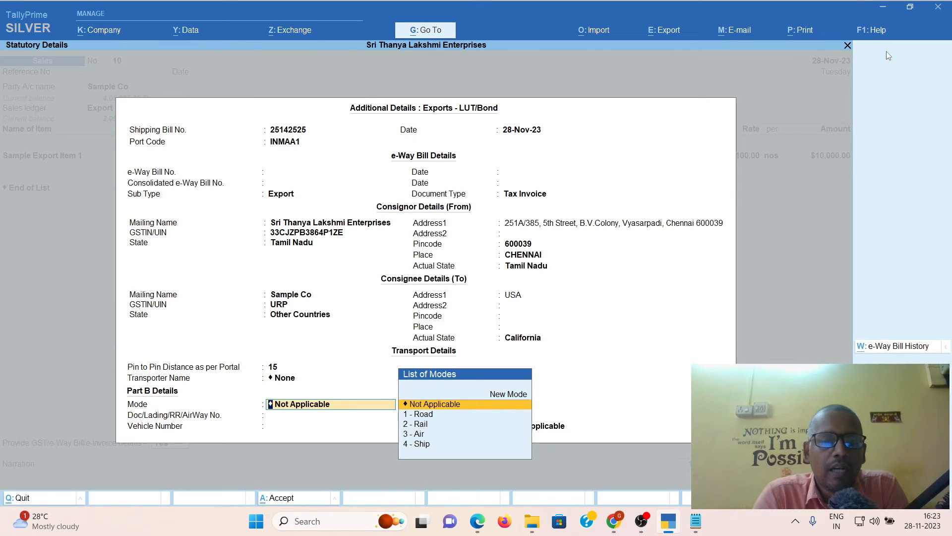
{"action": "key", "text": "Down"}
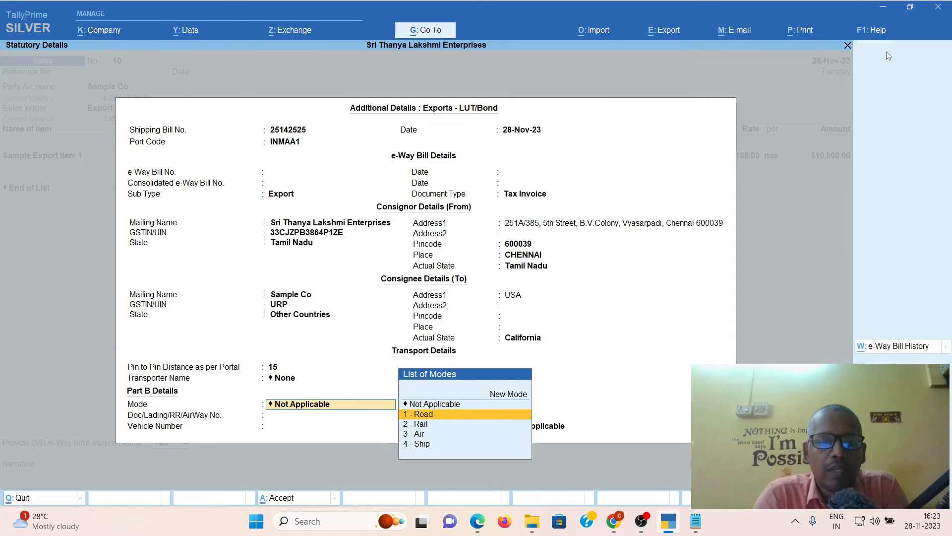
{"action": "key", "text": "Return"}
{"action": "type", "text": "TN85W1471"}
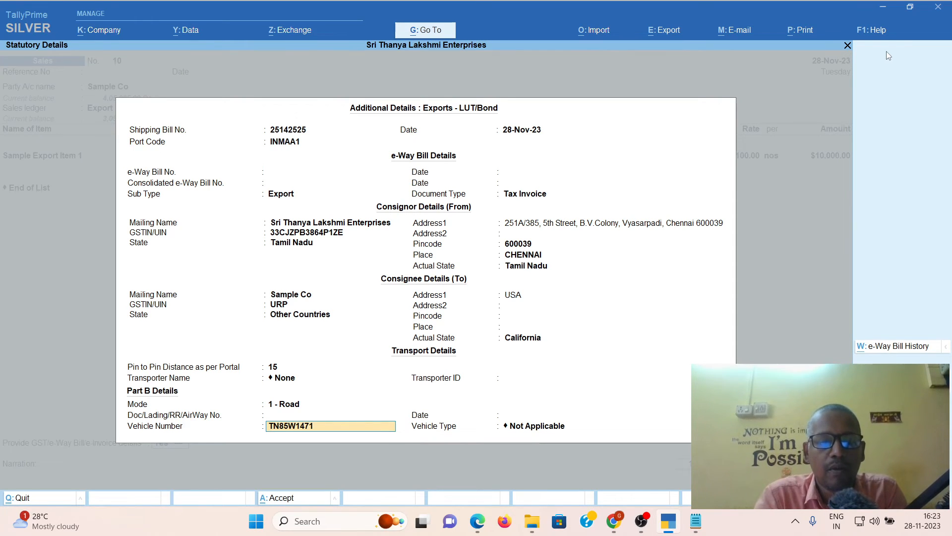
{"action": "key", "text": "Return"}
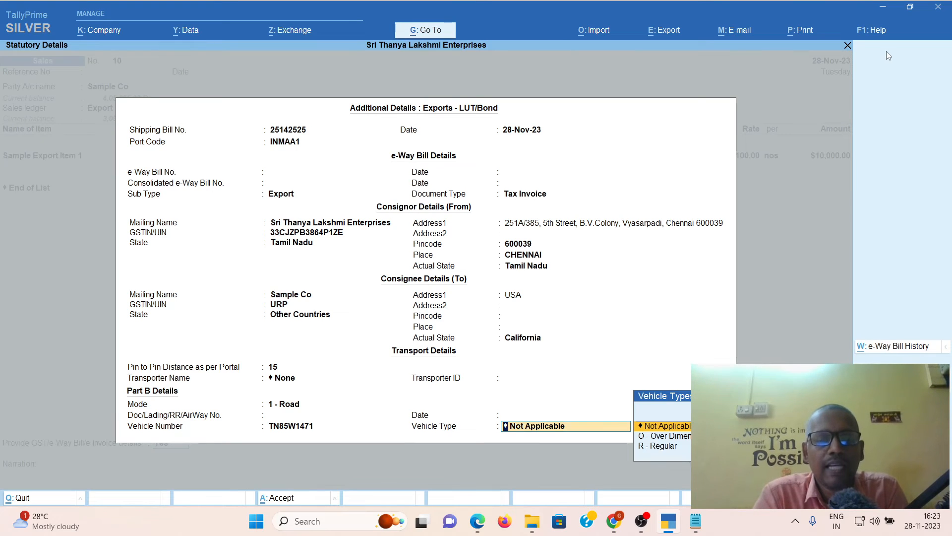
{"action": "key", "text": "Down"}
{"action": "key", "text": "Down"}
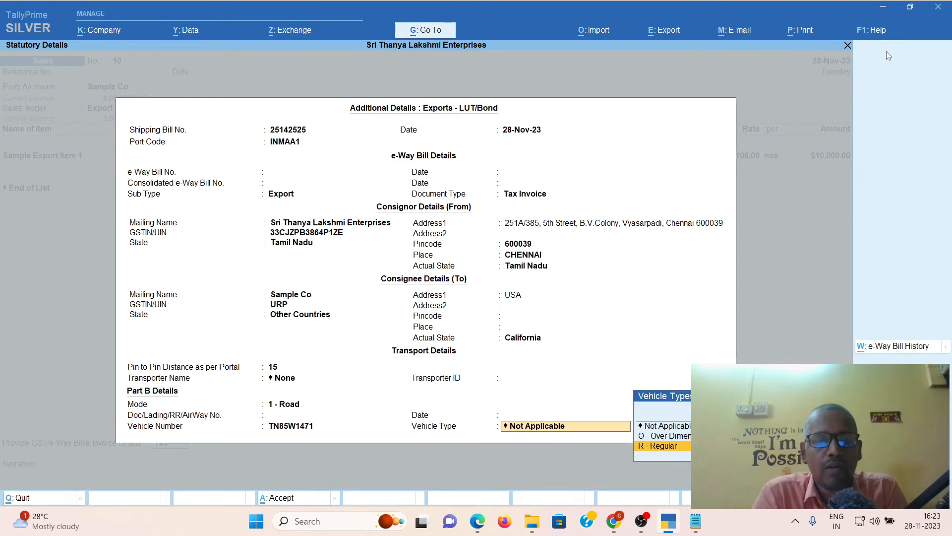
{"action": "key", "text": "Return"}
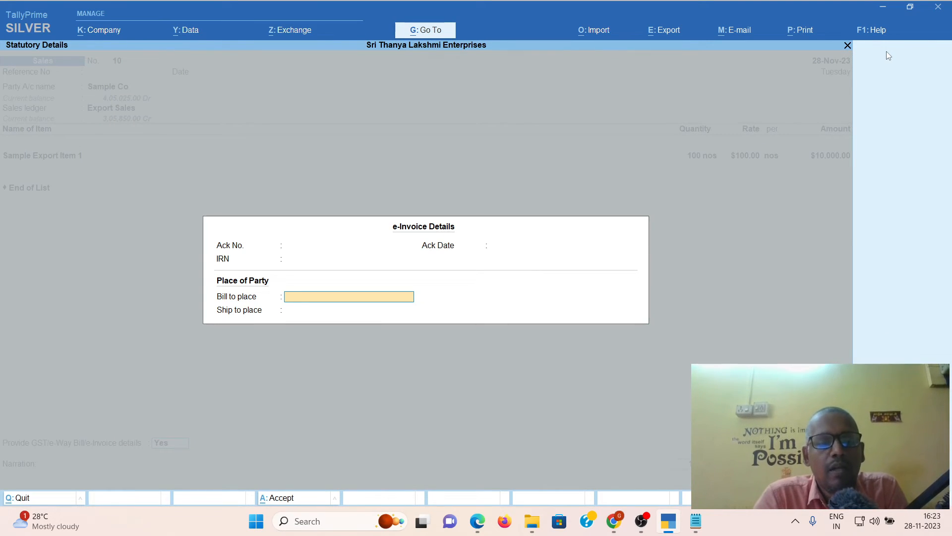
Step: Set both the bill-to and ship-to places in the e-Invoice details to USA
{"action": "type", "text": "USA"}
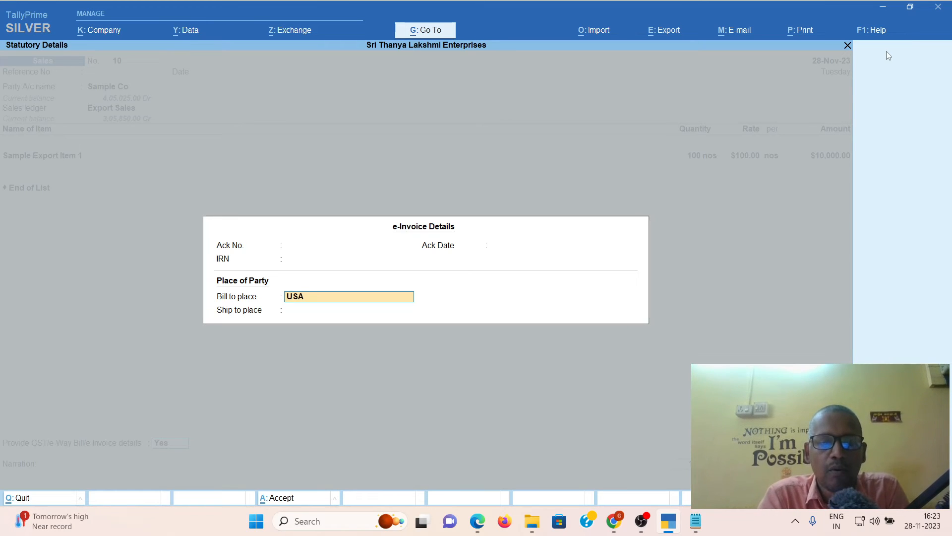
{"action": "key", "text": "Return"}
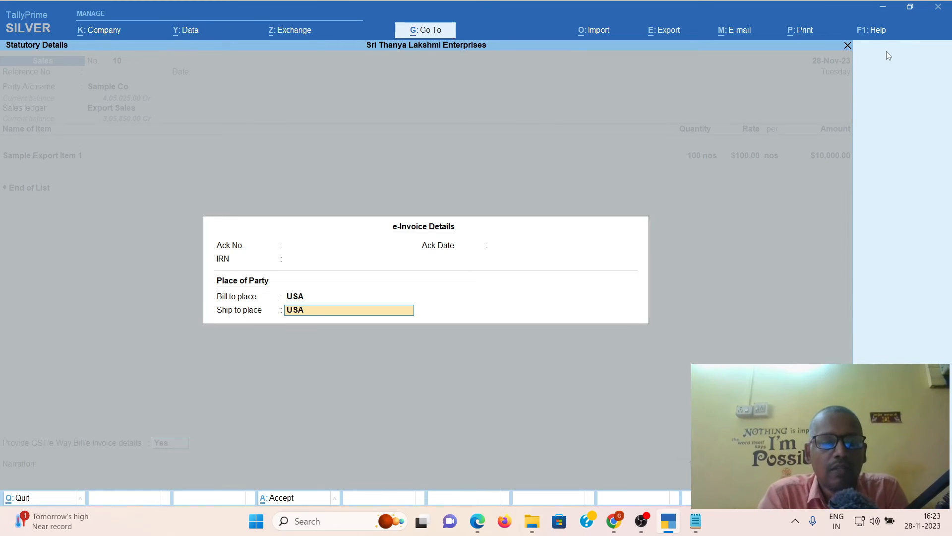
{"action": "key", "text": "Return"}
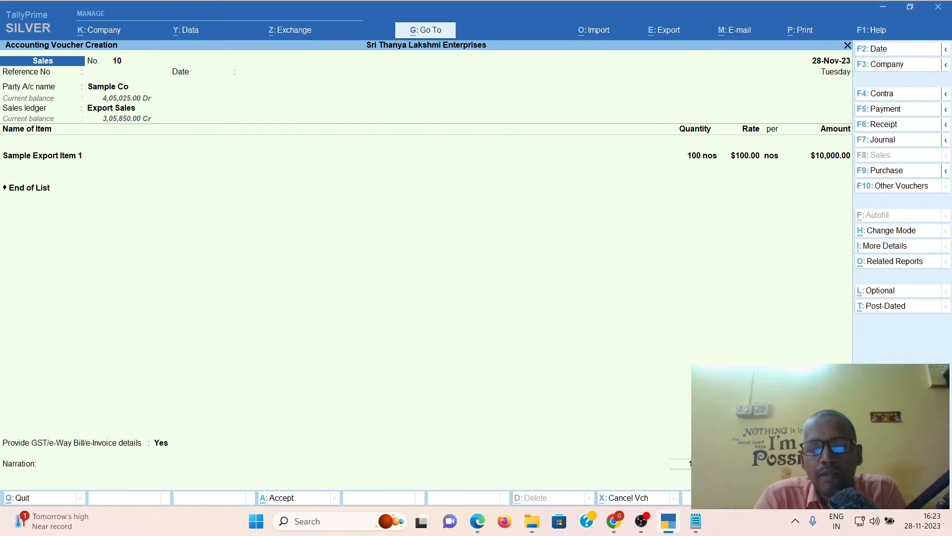
Step: Save the sales voucher without a narration and agree to send its details for e-Invoice and e-Way Bill generation
{"action": "key", "text": "Return"}
{"action": "key", "text": "Return"}
{"action": "key", "text": "Return"}
{"action": "key", "text": "Return"}
{"action": "key", "text": "Return"}
{"action": "key", "text": "Return"}
{"action": "key", "text": "Return"}
{"action": "key", "text": "Return"}
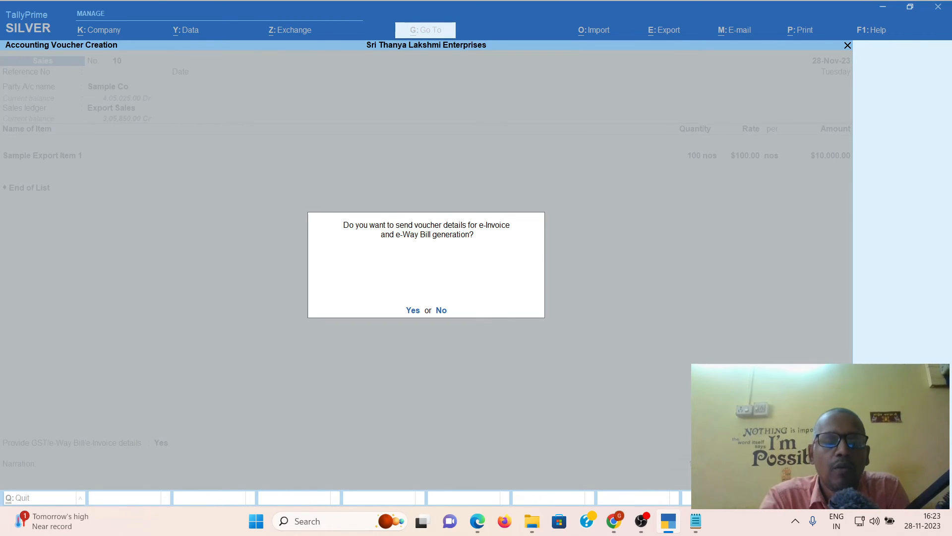
{"action": "key", "text": "Return"}
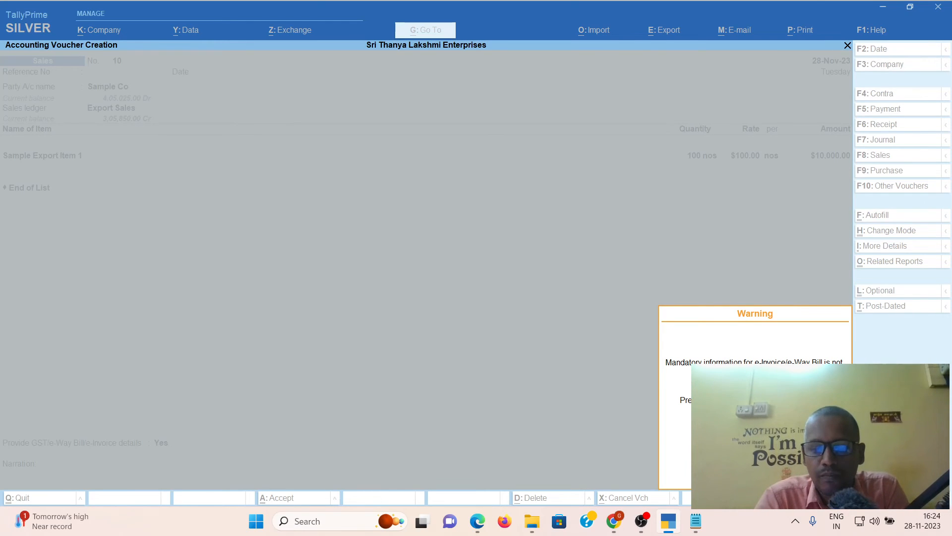
{"action": "key", "text": "Return"}
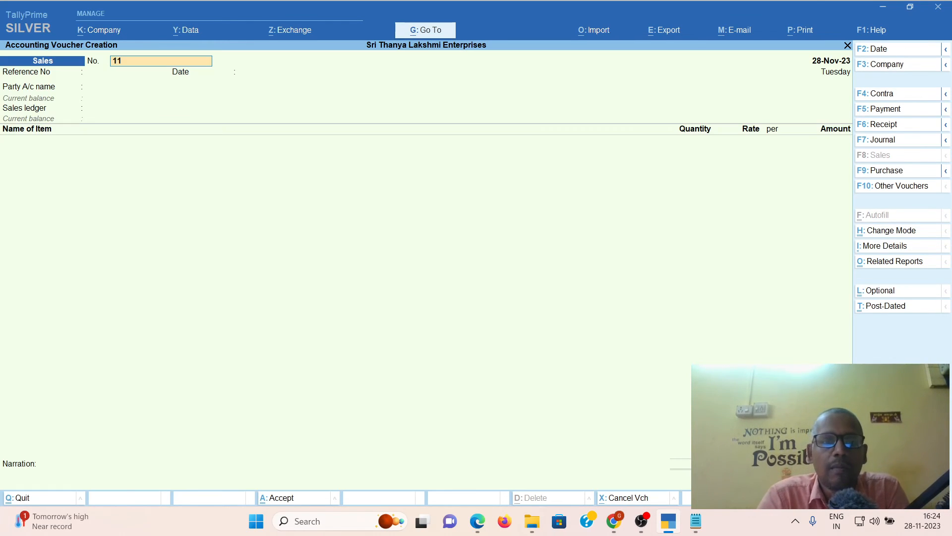
{"action": "left_click", "coordinate": [424, 33]}
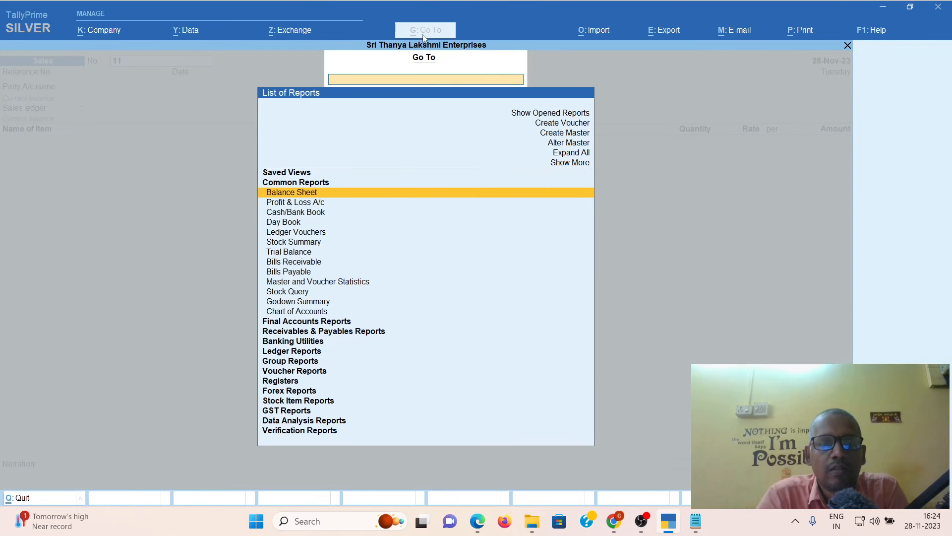
{"action": "type", "text": "EIN"}
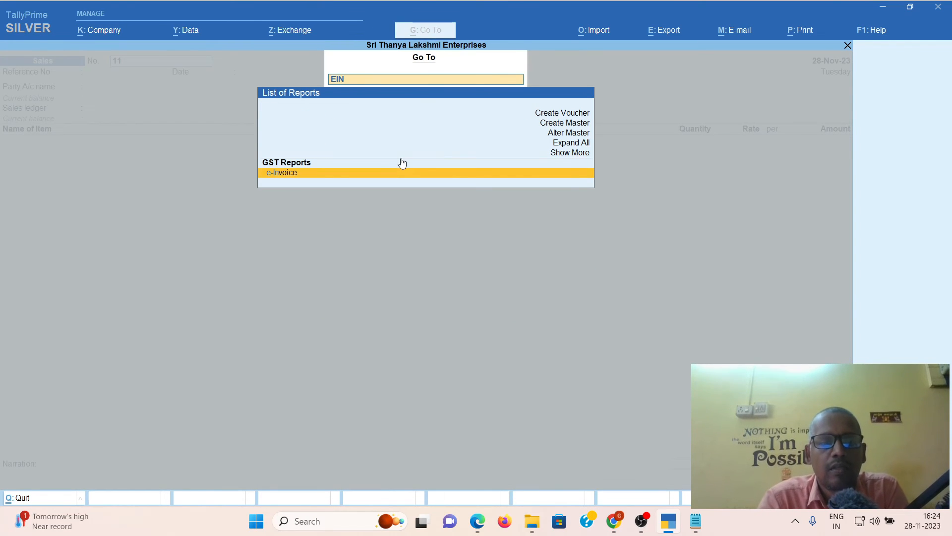
{"action": "key", "text": "Return"}
{"action": "key", "text": "Escape"}
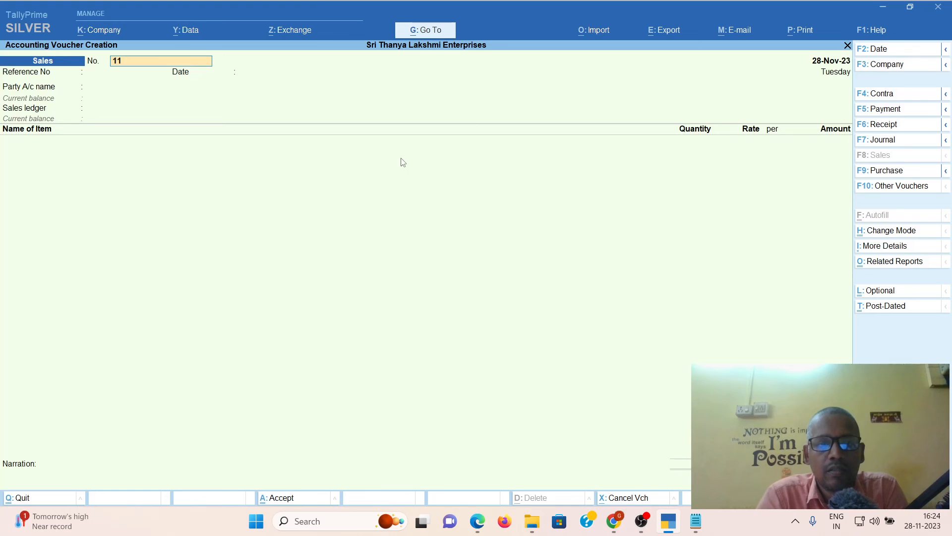
Step: Open the e-Invoice report with updated GST status and list its transactions with incomplete or mismatched information
{"action": "left_click", "coordinate": [425, 31]}
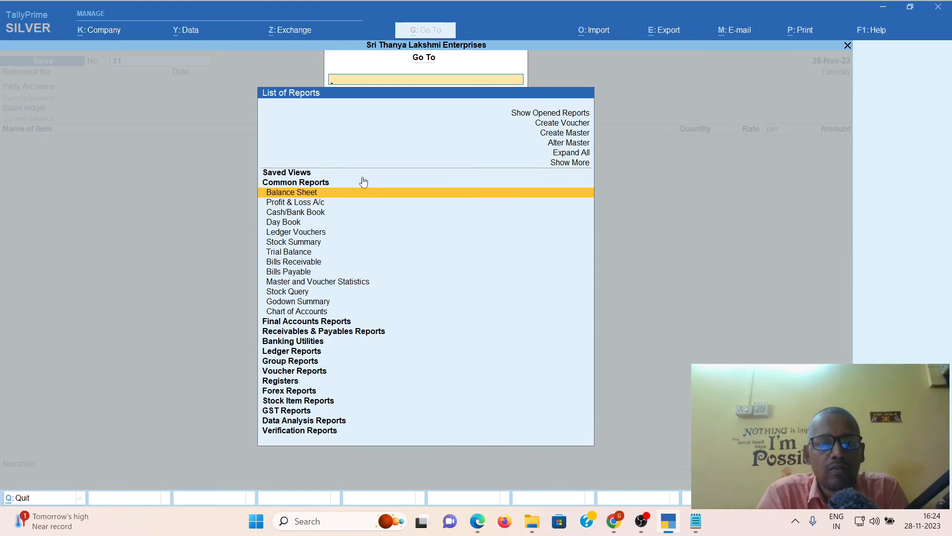
{"action": "type", "text": "EIN"}
{"action": "key", "text": "Return"}
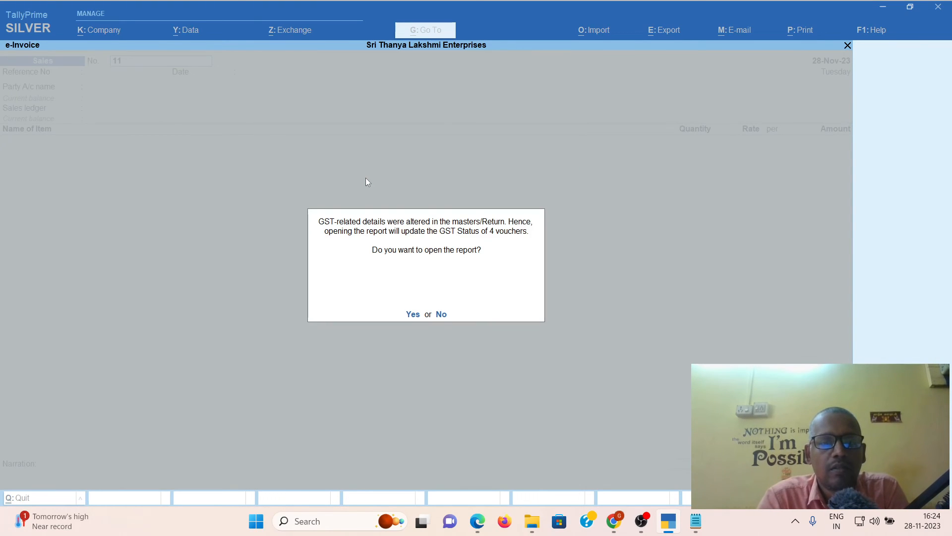
{"action": "key", "text": "Return"}
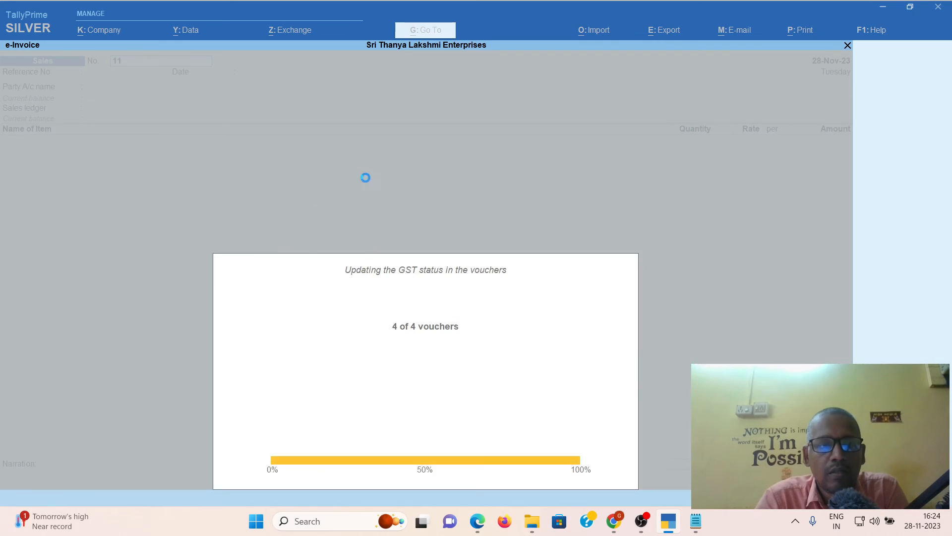
{"action": "key", "text": "Return"}
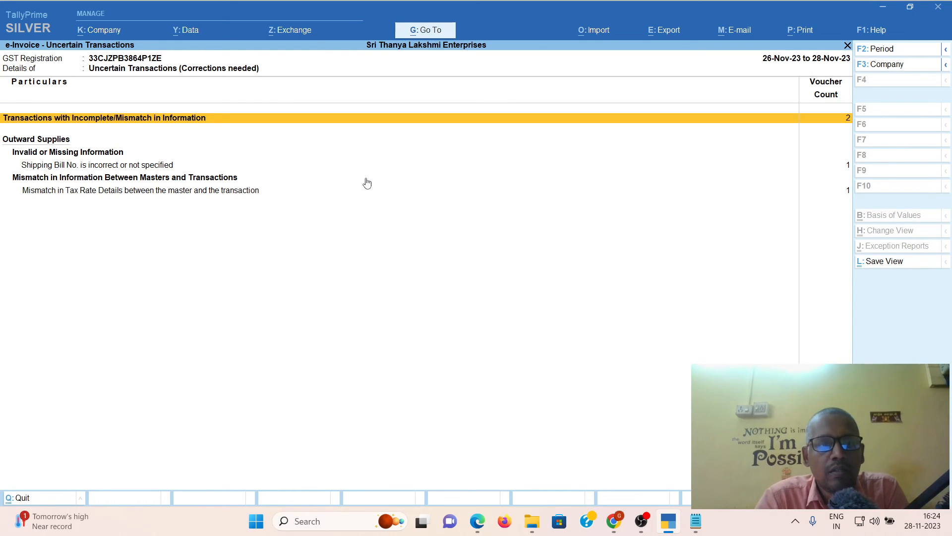
{"action": "key", "text": "Return"}
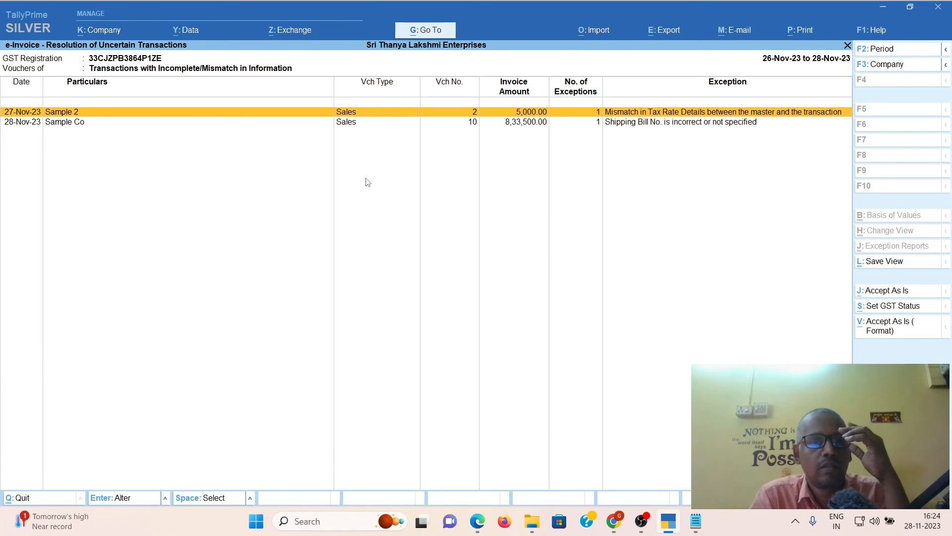
Step: Open the Sample Co sales voucher no. 10 dated 28-Nov-23 for alteration
{"action": "key", "text": "Down"}
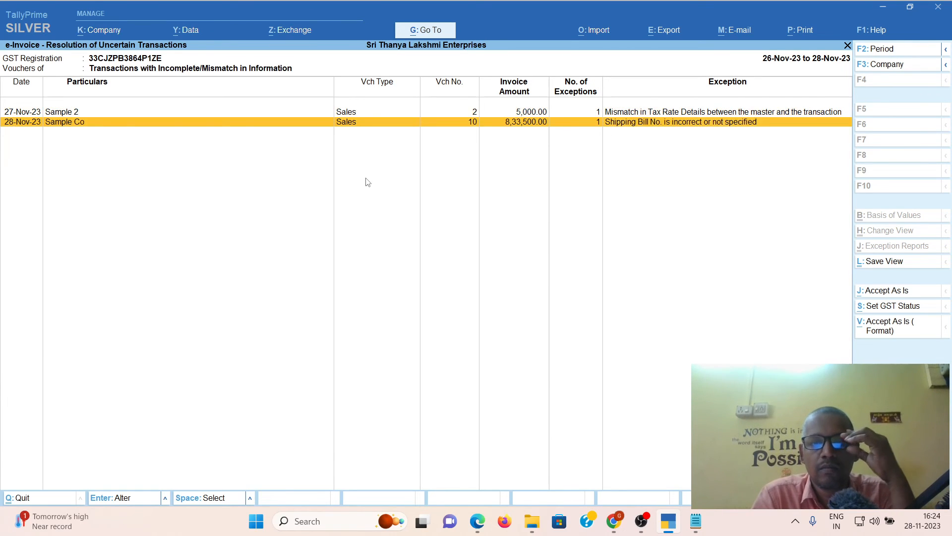
{"action": "key", "text": "Return"}
{"action": "key", "text": "Return"}
{"action": "key", "text": "Return"}
{"action": "key", "text": "Return"}
{"action": "key", "text": "Return"}
{"action": "key", "text": "Return"}
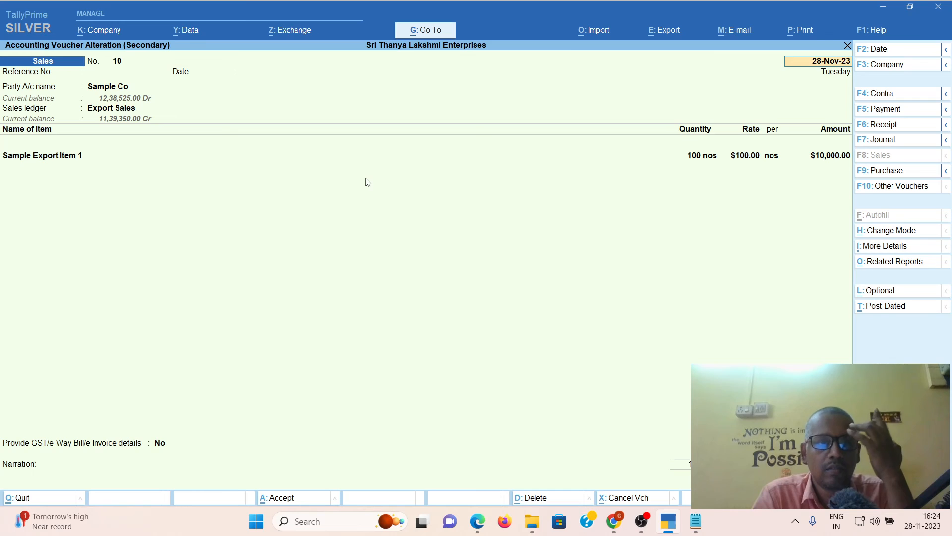
Step: Accept the sales voucher's existing date, number, reference, party and dispatch details
{"action": "key", "text": "Return"}
{"action": "key", "text": "Return"}
{"action": "key", "text": "Return"}
{"action": "key", "text": "Return"}
{"action": "key", "text": "Return"}
{"action": "key", "text": "Return"}
{"action": "key", "text": "Return"}
{"action": "key", "text": "Return"}
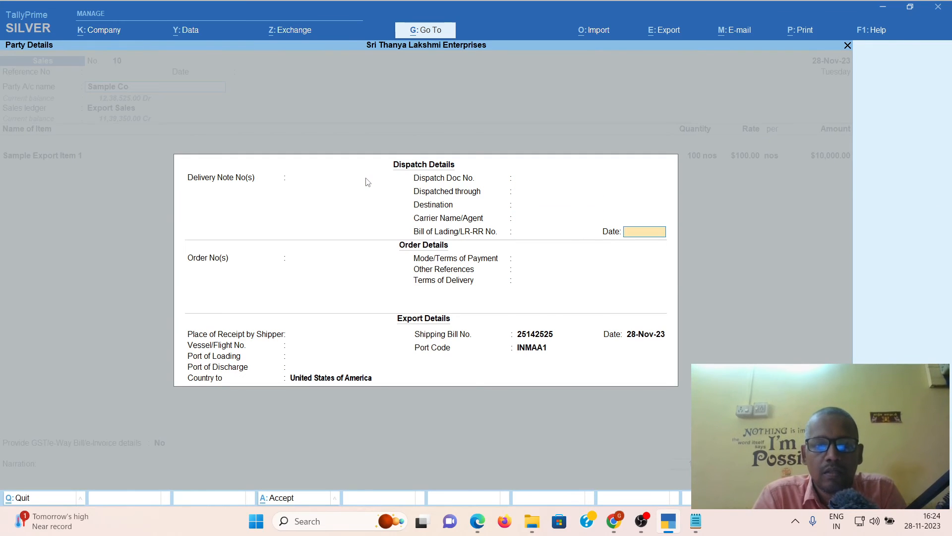
Step: Accept the existing order details and export details, including the shipping bill and port code INMAA1
{"action": "key", "text": "Return"}
{"action": "key", "text": "Return"}
{"action": "key", "text": "Return"}
{"action": "key", "text": "Return"}
{"action": "key", "text": "Return"}
{"action": "key", "text": "Return"}
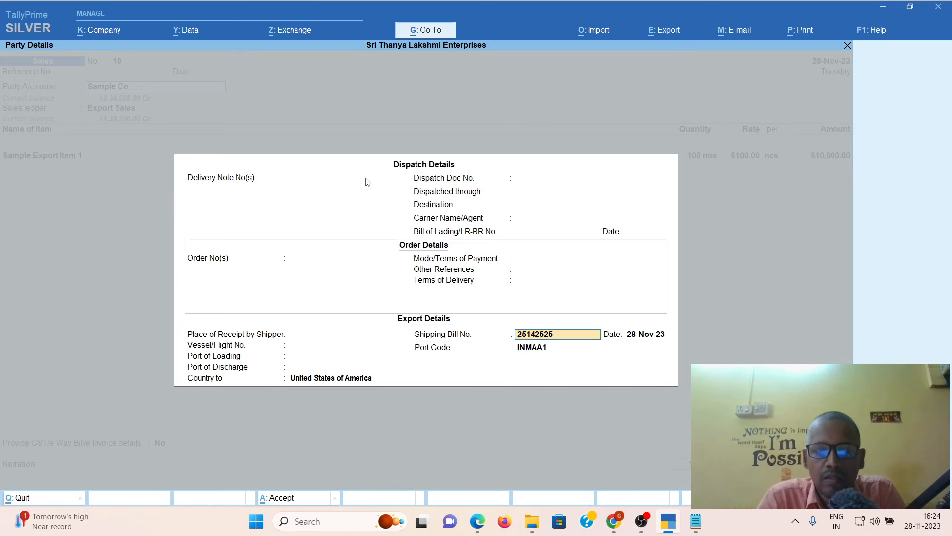
{"action": "key", "text": "Return"}
{"action": "key", "text": "Return"}
{"action": "key", "text": "Return"}
Step: Accept the existing buyer and consignee details for Sample Co, with USA as the address
{"action": "key", "text": "Return"}
{"action": "key", "text": "Return"}
{"action": "key", "text": "Return"}
{"action": "key", "text": "Return"}
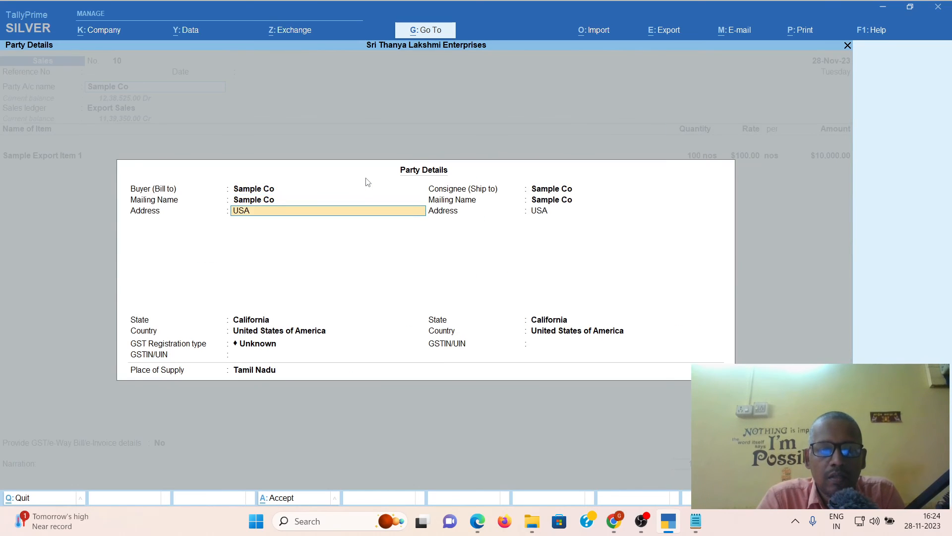
{"action": "key", "text": "Return"}
{"action": "key", "text": "Return"}
{"action": "key", "text": "Return"}
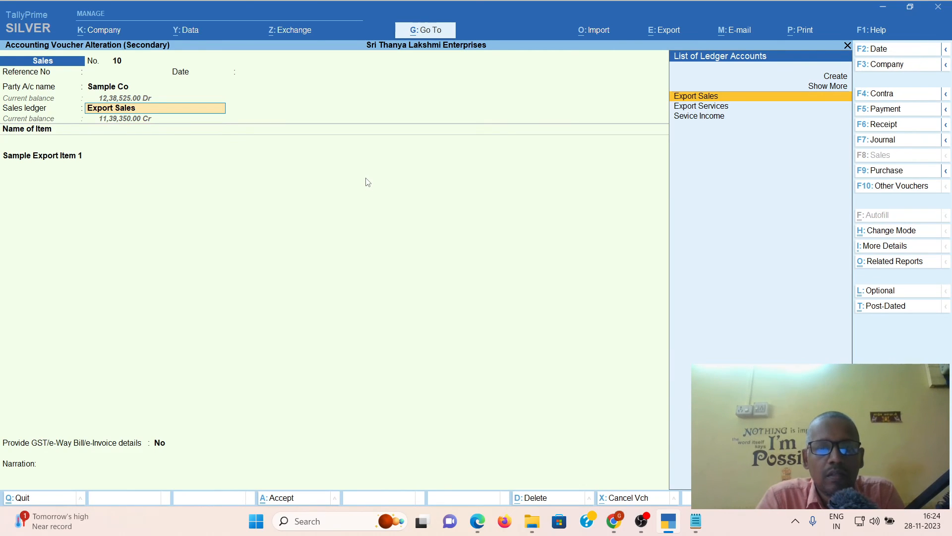
Step: Save the voucher with the Export Sales ledger, agree to send it for e-Invoice and e-Way Bill generation, and dismiss the e-Invoice login
{"action": "key", "text": "Return"}
{"action": "key", "text": "Return"}
{"action": "key", "text": "Return"}
{"action": "key", "text": "Return"}
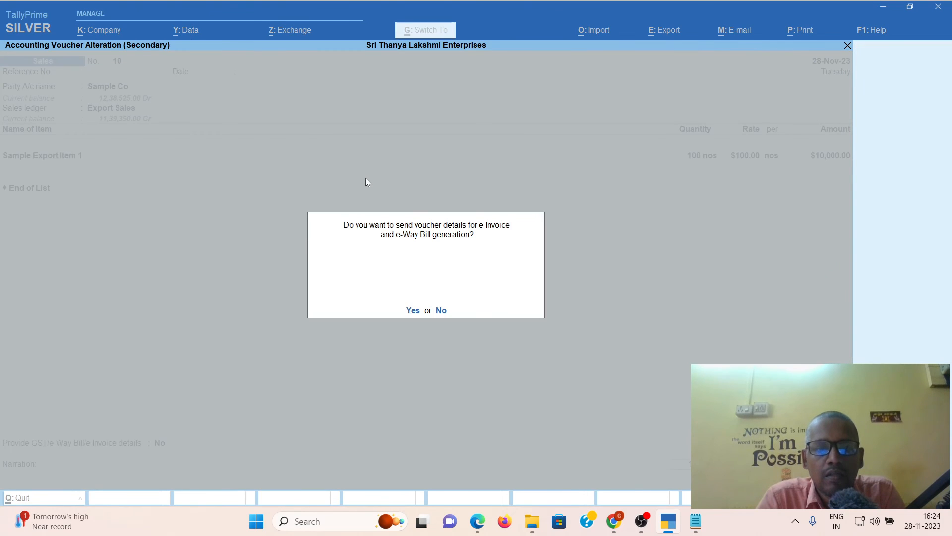
{"action": "key", "text": "Return"}
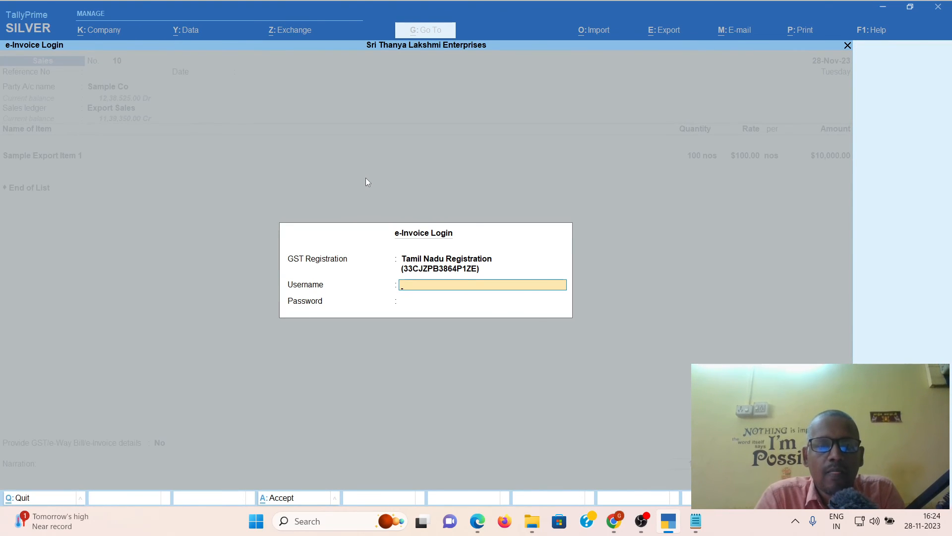
{"action": "key", "text": "Escape"}
{"action": "key", "text": "Escape"}
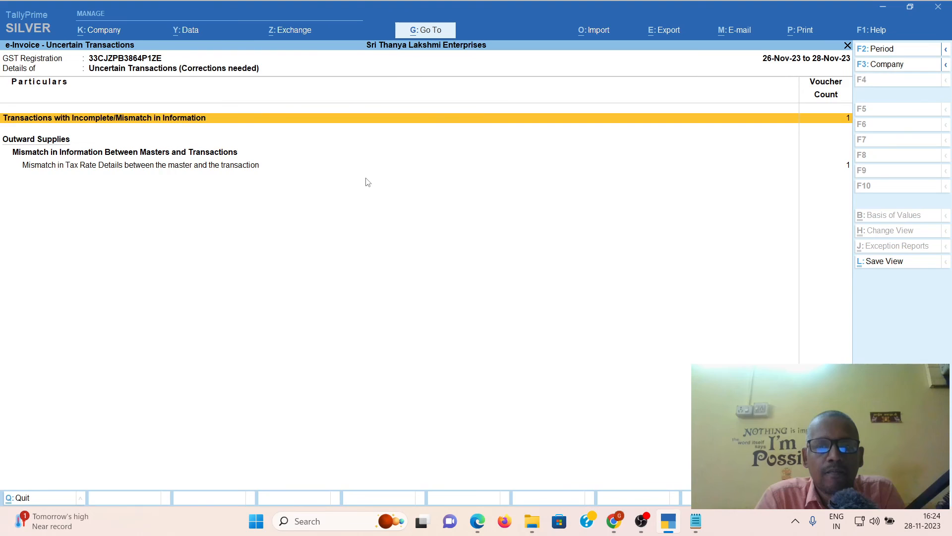
Step: Leave the e-Invoice reports and open Sample Co sales voucher no. 10 from the Day Book for alteration
{"action": "key", "text": "Escape"}
{"action": "key", "text": "Escape"}
{"action": "key", "text": "Escape"}
{"action": "key", "text": "Return"}
{"action": "key", "text": "d"}
{"action": "key", "text": "d"}
{"action": "key", "text": "Down"}
{"action": "key", "text": "Return"}
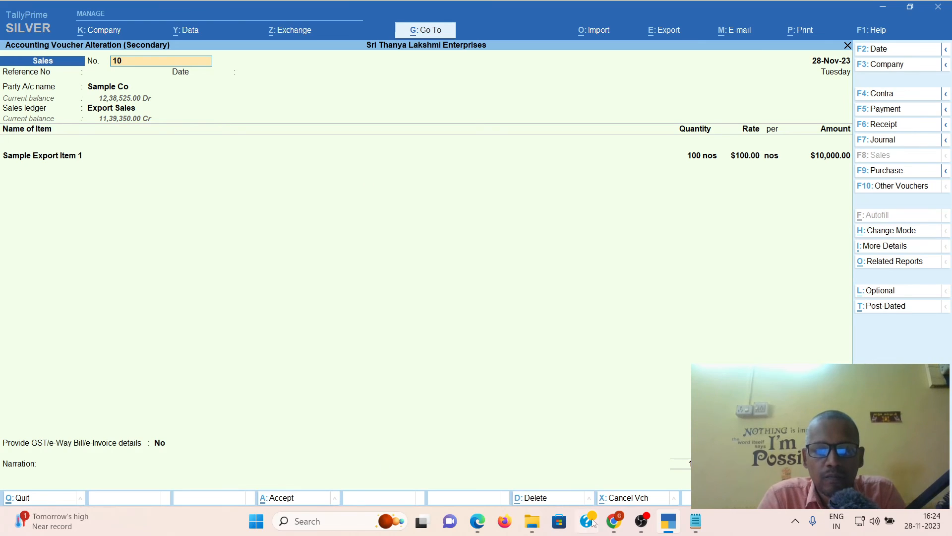
Step: Accept the voucher entries and the $10,000.00 Dr bill-wise allocation for Sample Co as New Ref
{"action": "key", "text": "ctrl+a"}
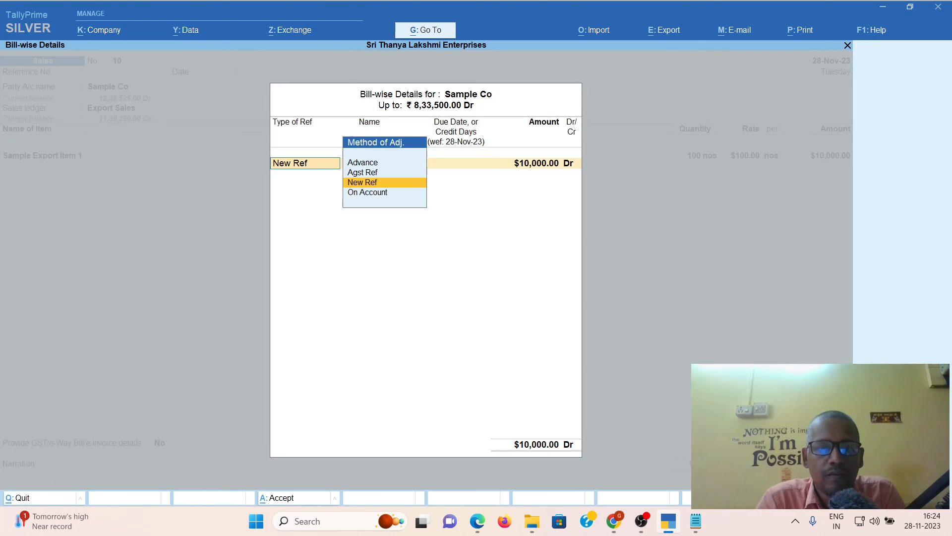
{"action": "key", "text": "Return"}
{"action": "key", "text": "Return"}
{"action": "key", "text": "Return"}
{"action": "key", "text": "Return"}
{"action": "key", "text": "Return"}
{"action": "key", "text": "Return"}
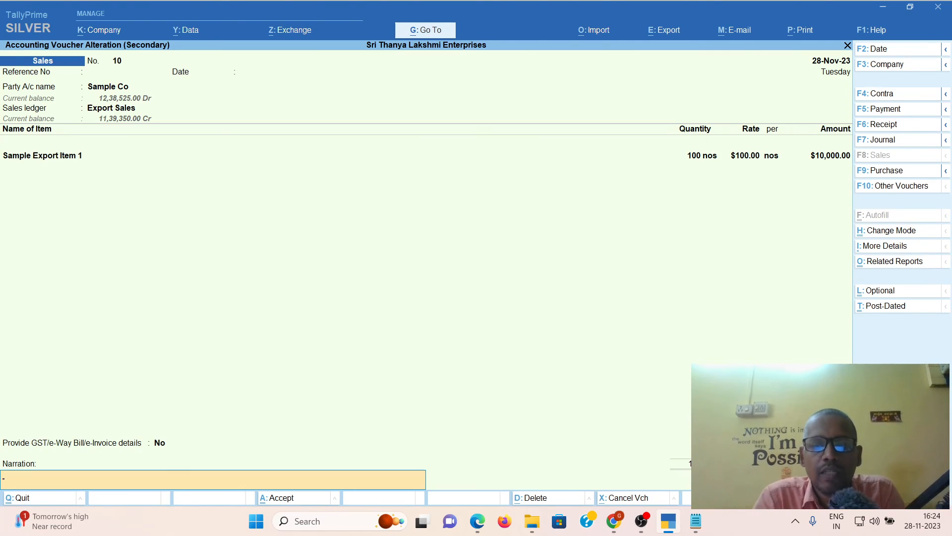
Step: Save the altered voucher, agree to send its details for e-Invoice and e-Way Bill generation, and cancel the e-Invoice login
{"action": "key", "text": "Return"}
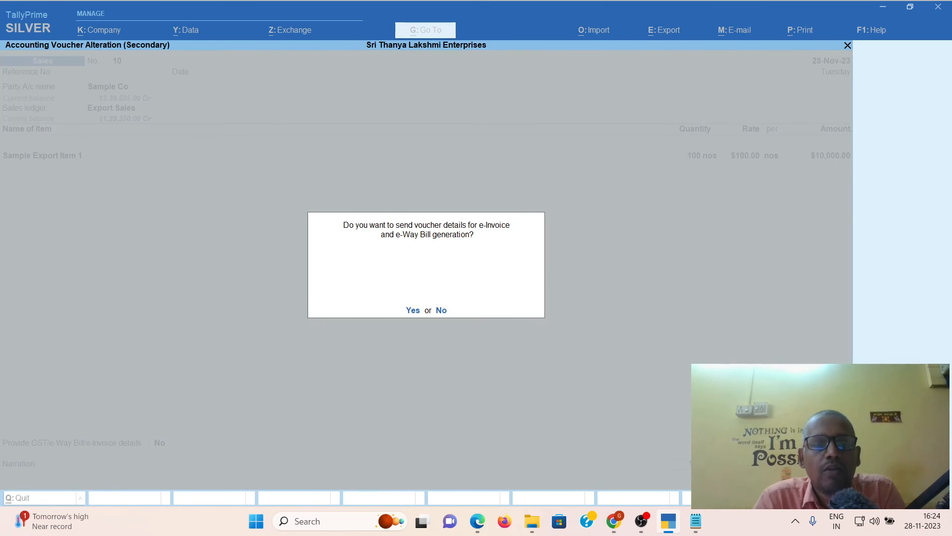
{"action": "key", "text": "y"}
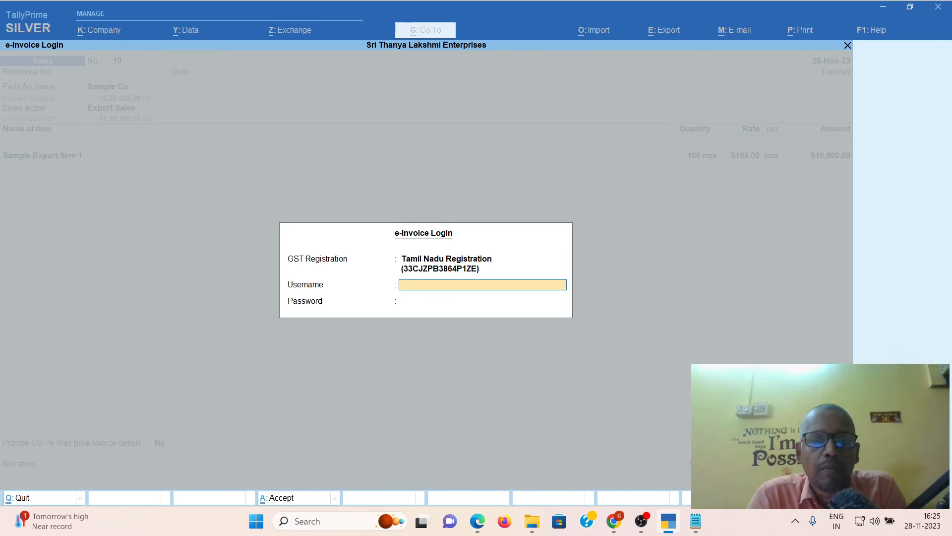
{"action": "key", "text": "Escape"}
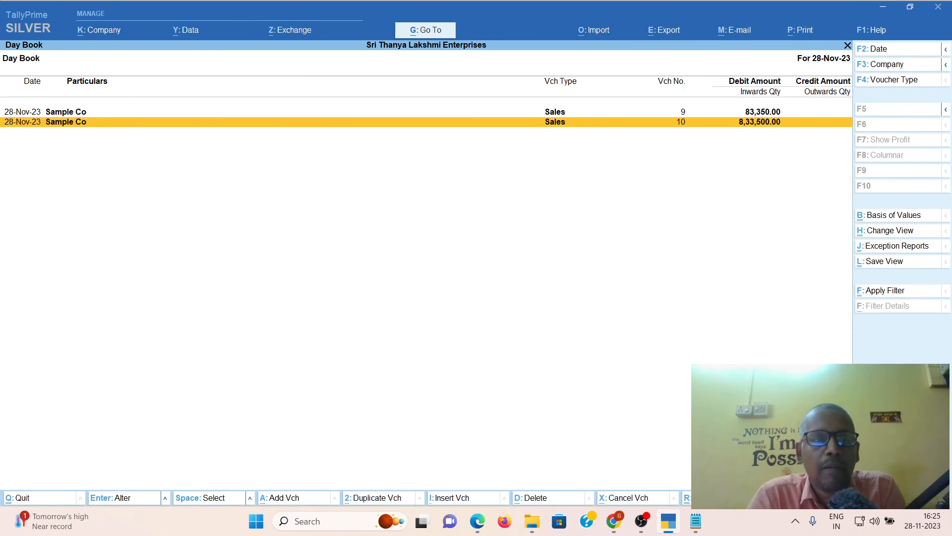
Step: Reopen sales voucher no. 10 and display an enlarged print preview of its Tax Invoice
{"action": "key", "text": "Return"}
{"action": "key", "text": "ctrl+p"}
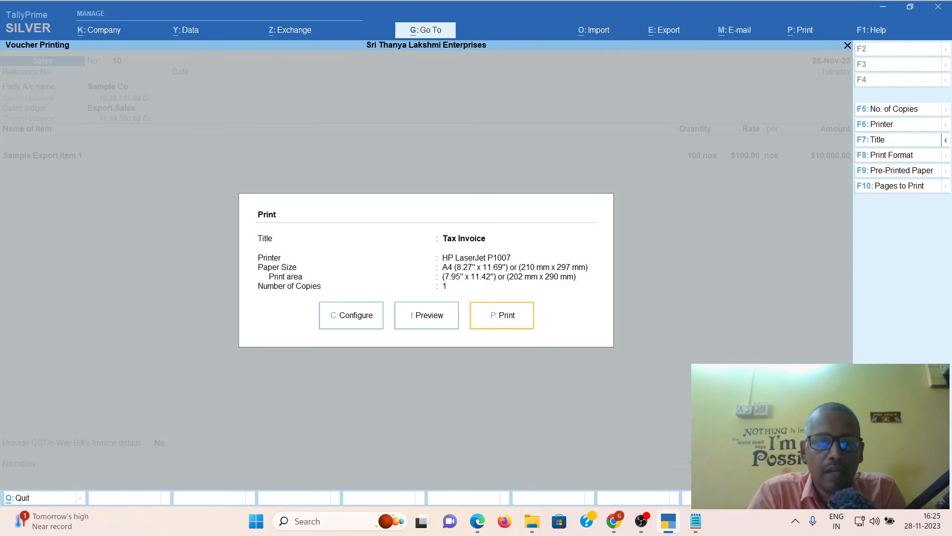
{"action": "key", "text": "i"}
{"action": "key", "text": "z"}
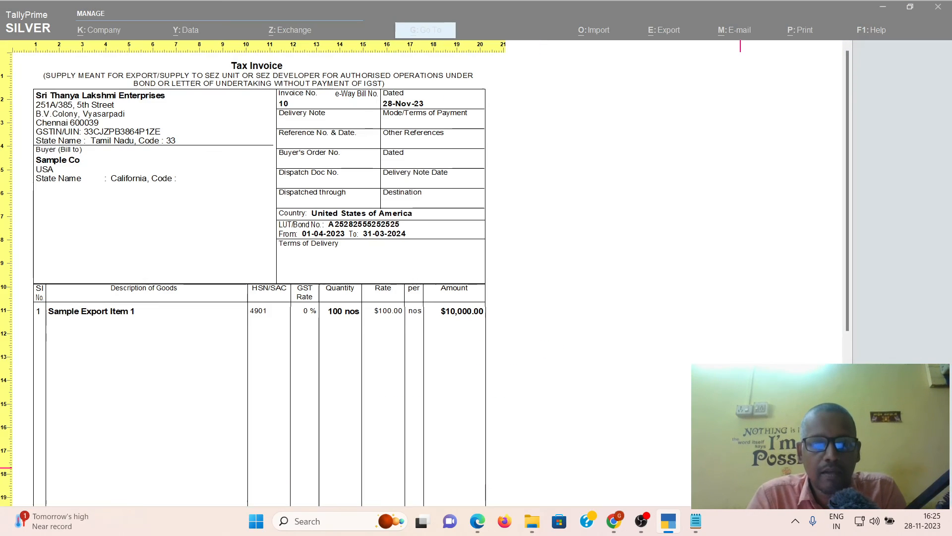
Step: Examine the Tax Invoice preview, including the export and LUT details, item line, rupee conversion, IGST summary and declaration
{"action": "key", "text": "Down"}
{"action": "key", "text": "Down"}
{"action": "key", "text": "Down"}
{"action": "key", "text": "Down"}
{"action": "key", "text": "Down"}
{"action": "key", "text": "Down"}
{"action": "key", "text": "Down"}
{"action": "key", "text": "Down"}
{"action": "key", "text": "Down"}
{"action": "key", "text": "Down"}
{"action": "key", "text": "Down"}
{"action": "key", "text": "Down"}
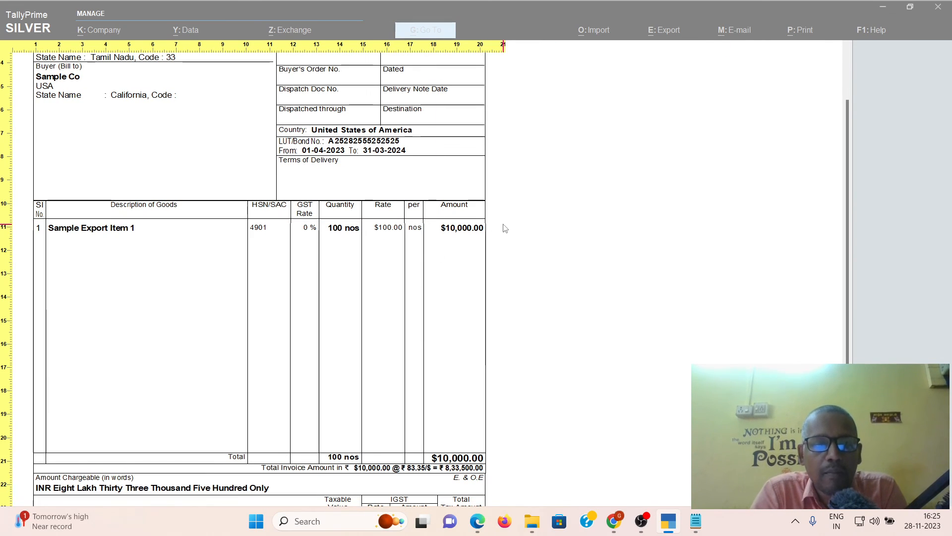
{"action": "scroll", "coordinate": [418, 263], "scroll_direction": "down", "scroll_amount": 5}
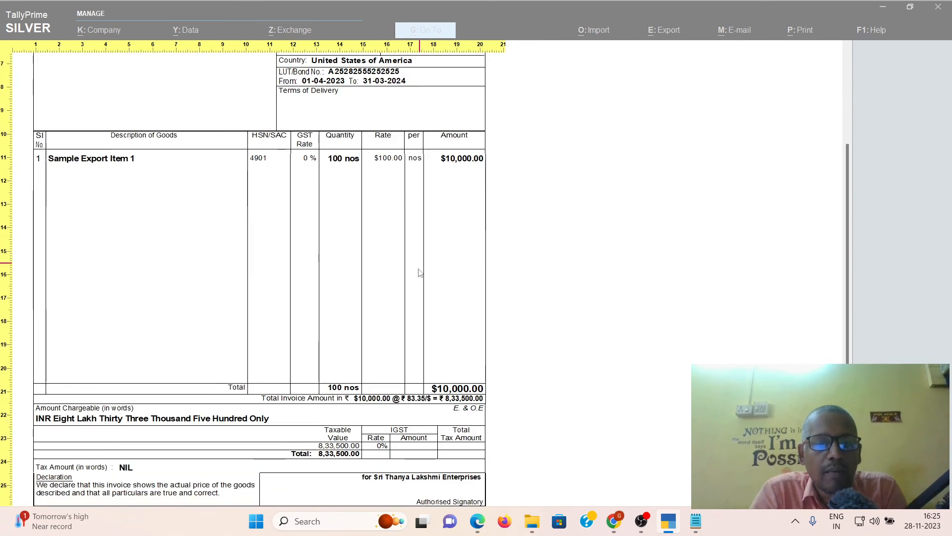
{"action": "scroll", "coordinate": [419, 273], "scroll_direction": "down", "scroll_amount": 3}
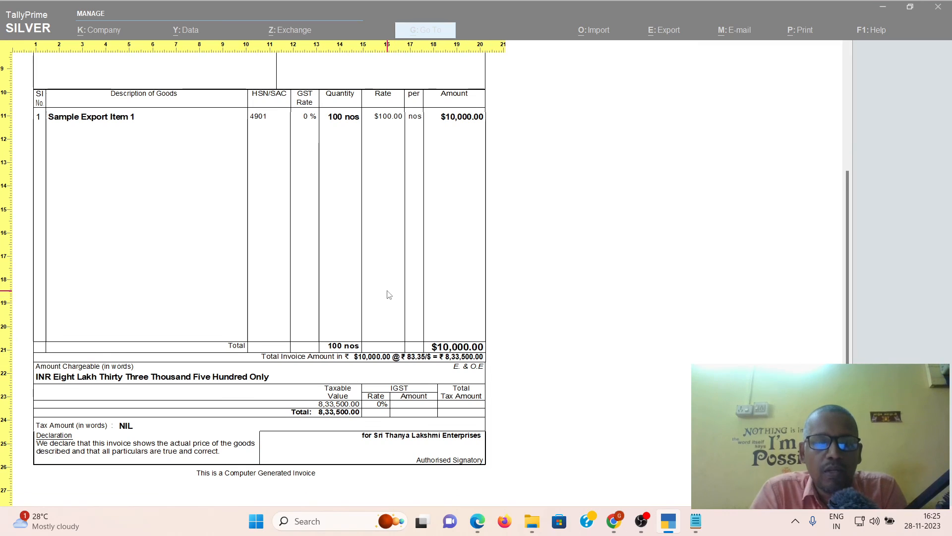
{"action": "scroll", "coordinate": [387, 293], "scroll_direction": "down", "scroll_amount": 2}
{"action": "scroll", "coordinate": [389, 294], "scroll_direction": "up", "scroll_amount": 6}
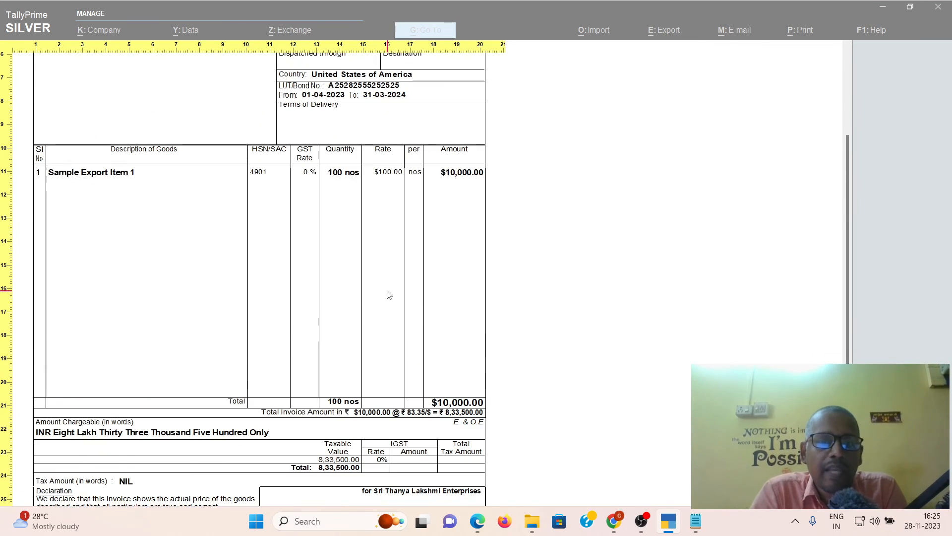
{"action": "scroll", "coordinate": [389, 295], "scroll_direction": "up", "scroll_amount": 3}
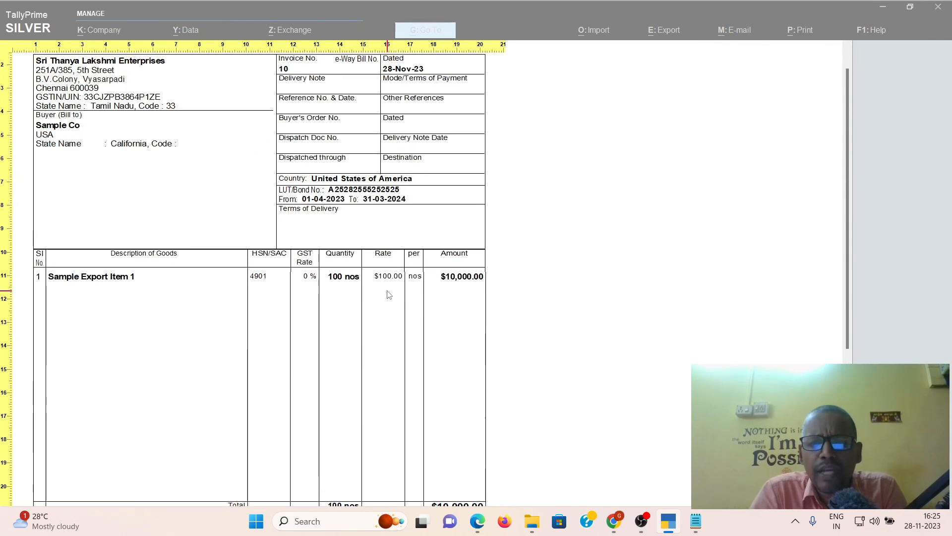